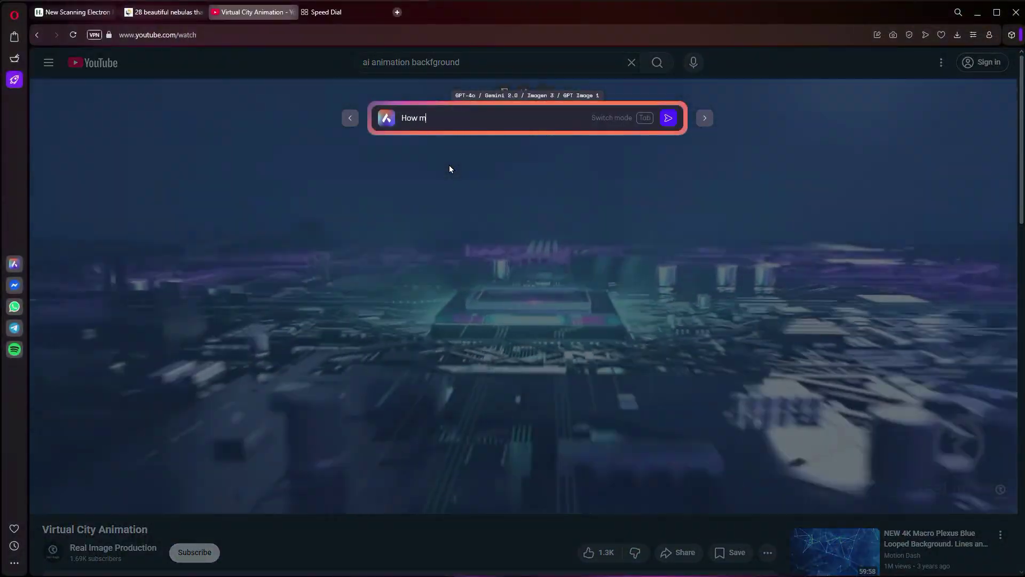
Step: Ask Aria 'How many hours a day do people browse the web?' and get the 5.4-hour answer
{"action": "type", "text": "any hours a day do peppl"}
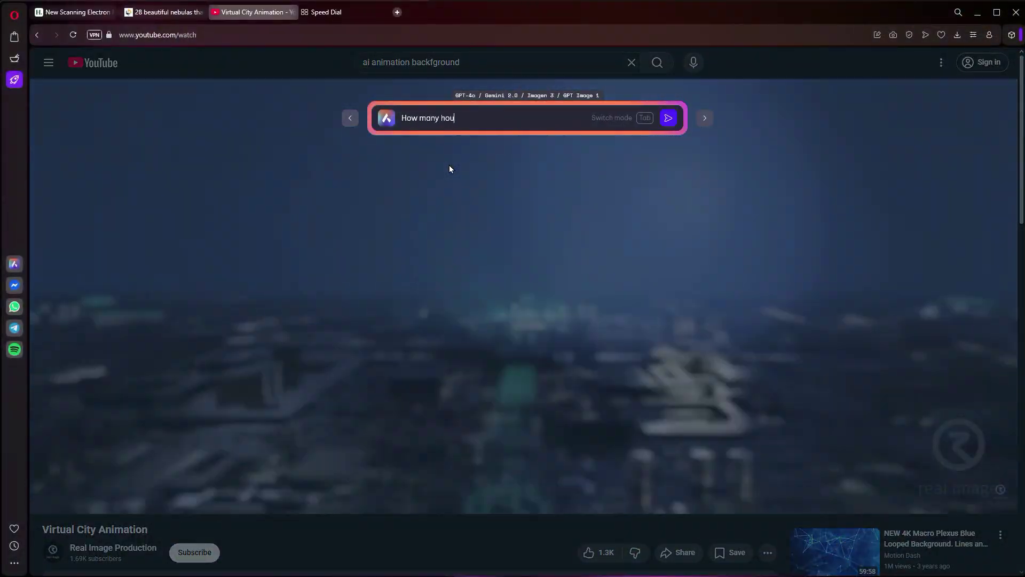
{"action": "key", "text": "BackSpace"}
{"action": "key", "text": "BackSpace"}
{"action": "key", "text": "BackSpace"}
{"action": "type", "text": "eople bnrowse the we"}
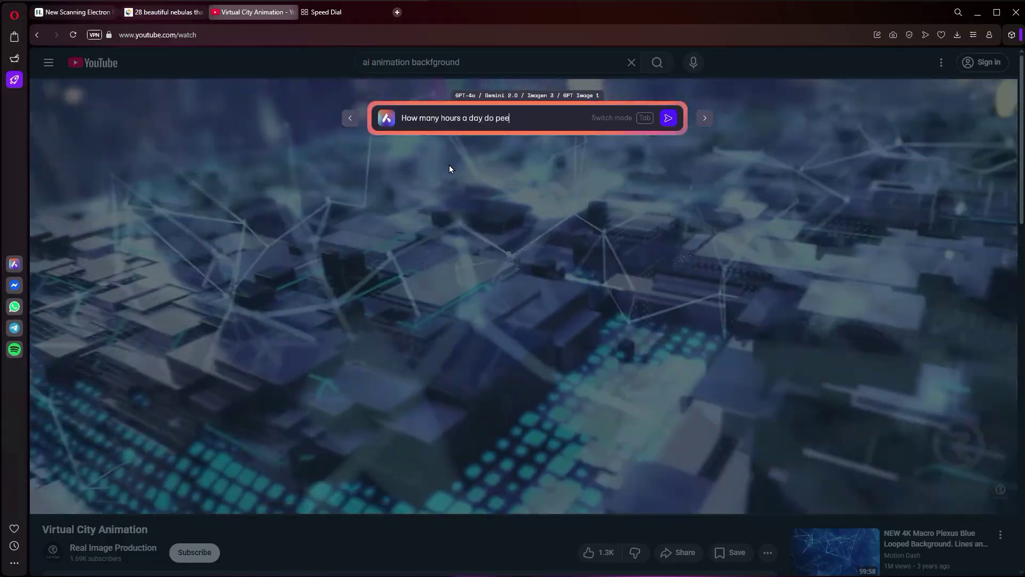
{"action": "type", "text": "b?"}
{"action": "key", "text": "Return"}
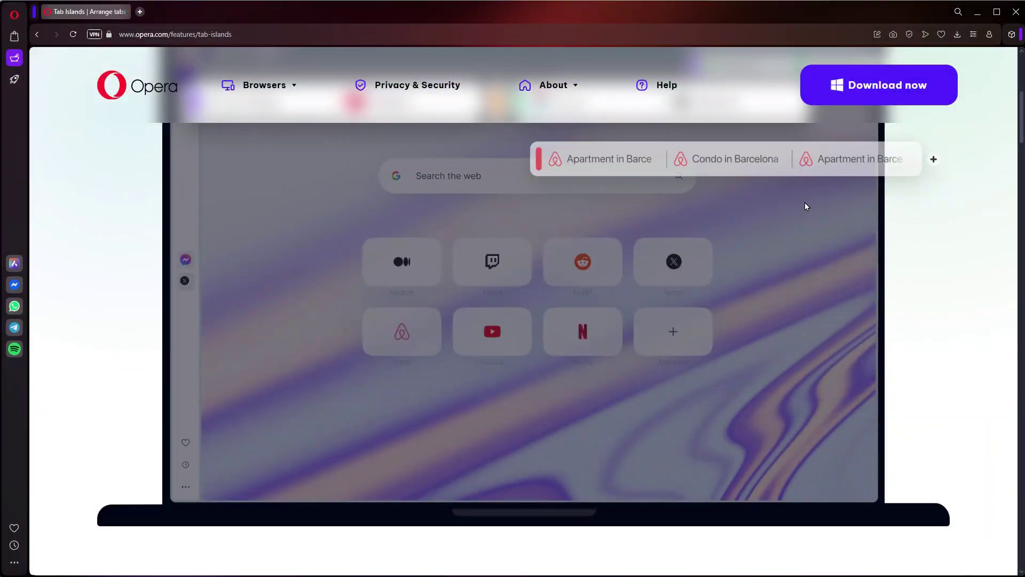
Step: Scroll through the Tab Islands and opera.com pages and start downloading the Opera installer
{"action": "scroll", "coordinate": [805, 203], "scroll_direction": "down", "scroll_amount": 10}
{"action": "scroll", "coordinate": [849, 222], "scroll_direction": "down", "scroll_amount": 12}
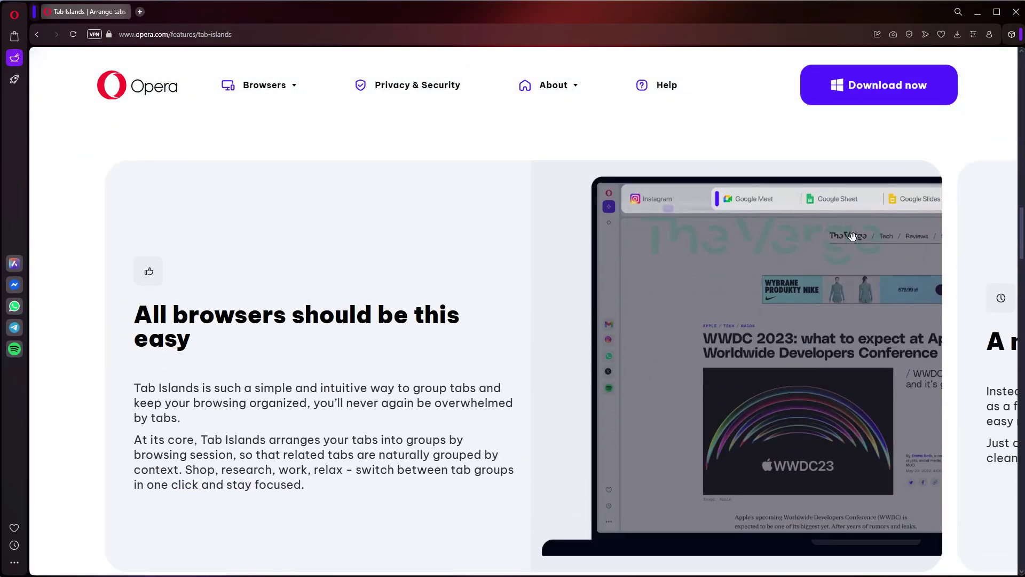
{"action": "scroll", "coordinate": [852, 237], "scroll_direction": "down", "scroll_amount": 10}
{"action": "scroll", "coordinate": [853, 251], "scroll_direction": "down", "scroll_amount": 15}
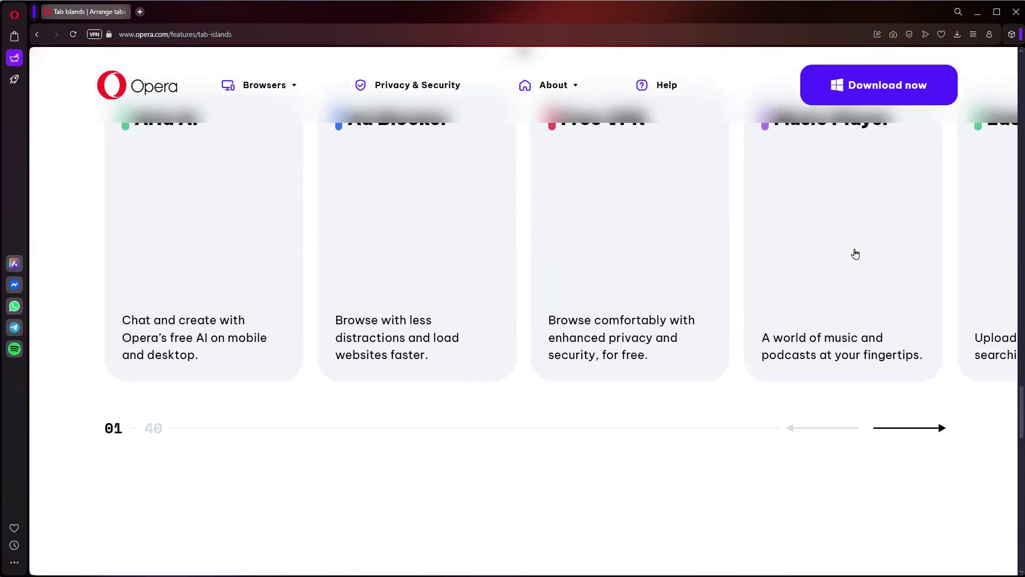
{"action": "scroll", "coordinate": [854, 254], "scroll_direction": "up", "scroll_amount": 3}
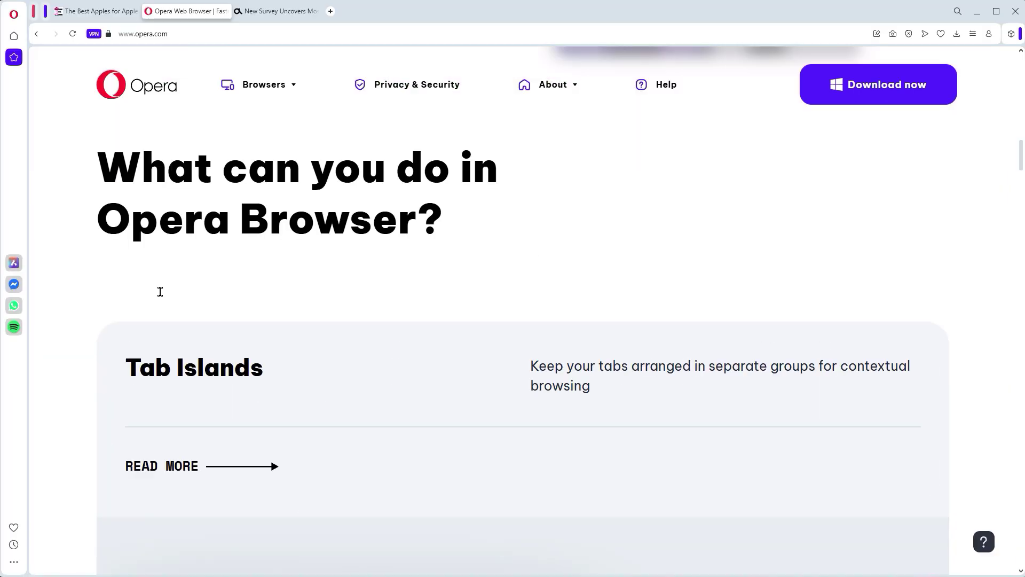
{"action": "scroll", "coordinate": [160, 294], "scroll_direction": "down", "scroll_amount": 1}
{"action": "scroll", "coordinate": [160, 296], "scroll_direction": "down", "scroll_amount": 5}
{"action": "scroll", "coordinate": [160, 297], "scroll_direction": "down", "scroll_amount": 5}
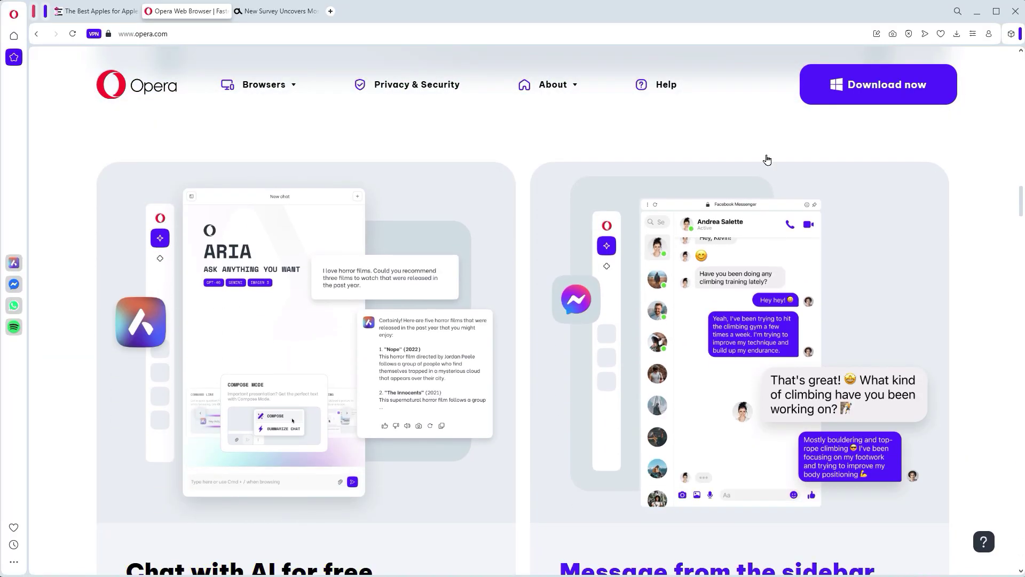
{"action": "left_click", "coordinate": [861, 83]}
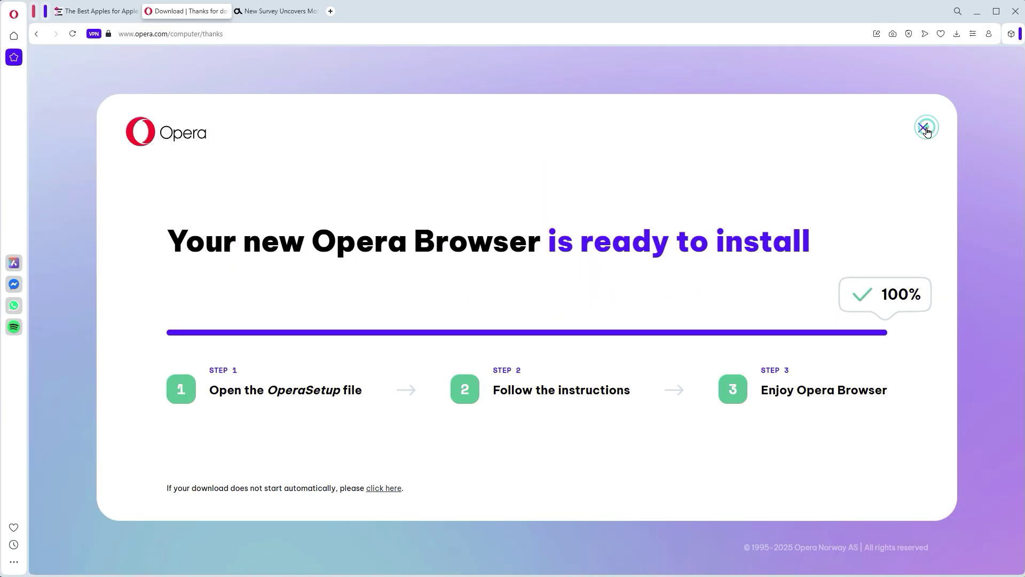
Step: Dismiss the download thanks card and survey popup, then switch to the 'New Survey Uncovers' article
{"action": "left_click", "coordinate": [925, 129]}
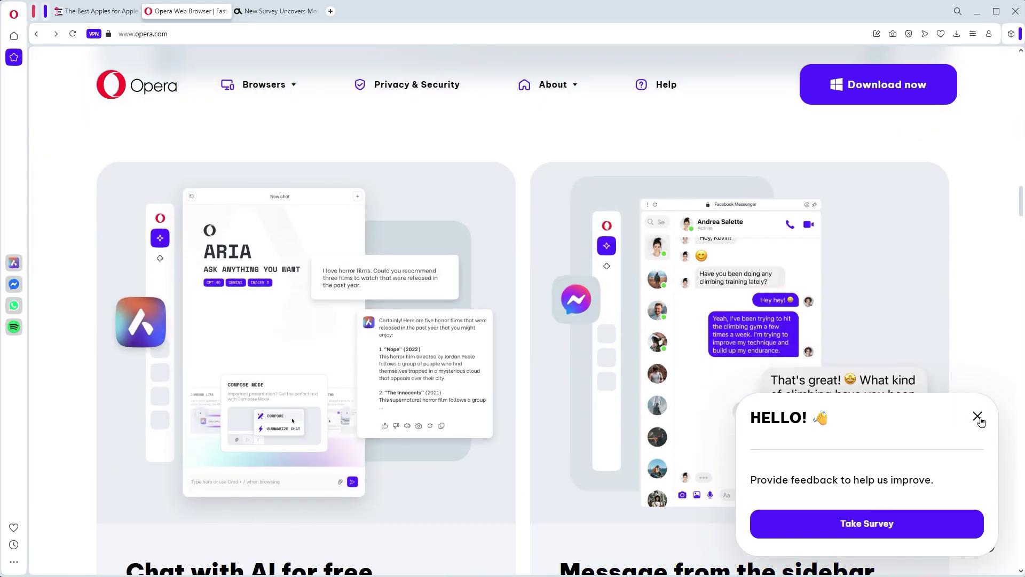
{"action": "left_click", "coordinate": [979, 419]}
{"action": "mouse_move", "coordinate": [213, 88]}
{"action": "scroll", "coordinate": [212, 91], "scroll_direction": "up", "scroll_amount": 3}
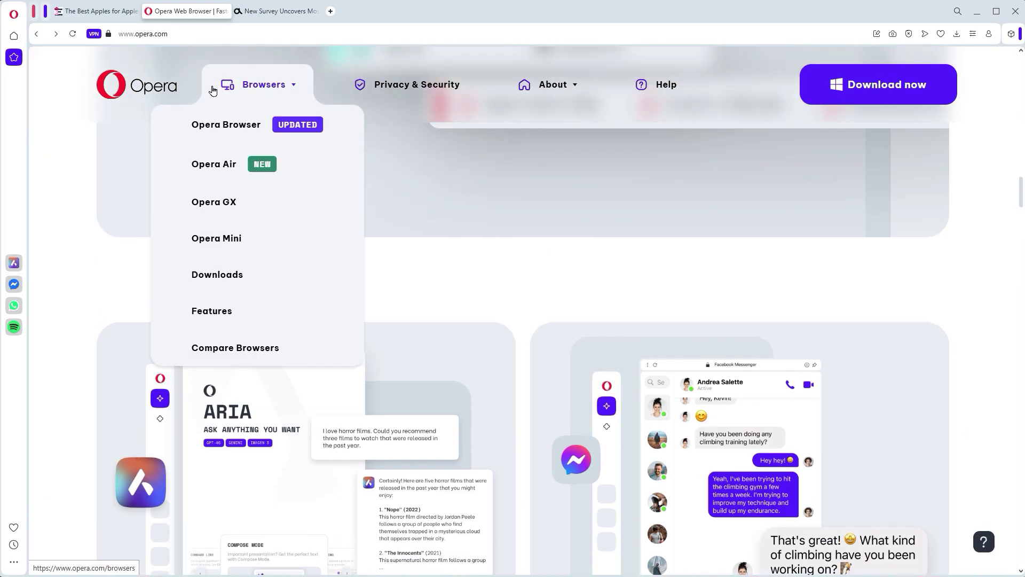
{"action": "scroll", "coordinate": [199, 404], "scroll_direction": "up", "scroll_amount": 6}
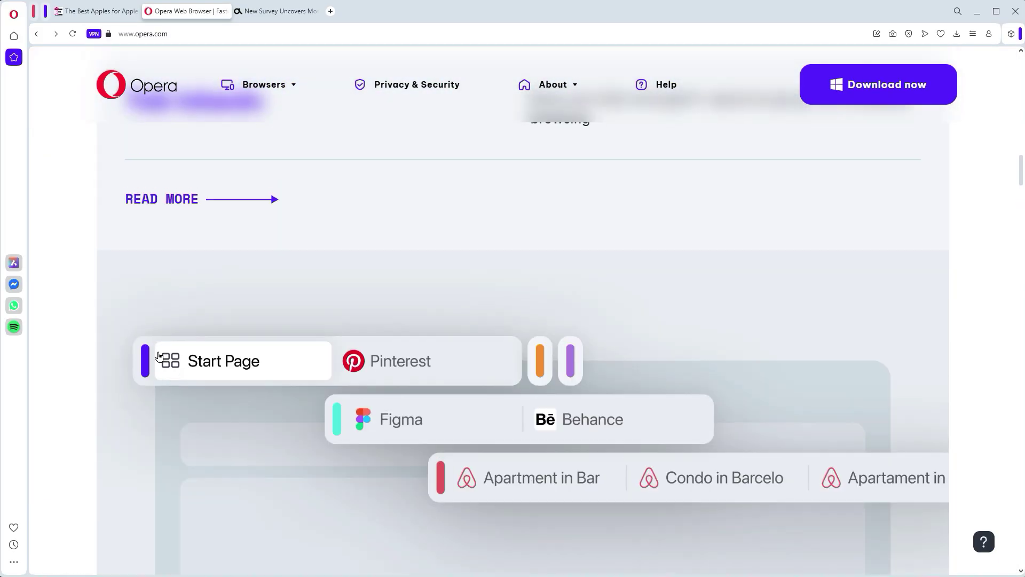
{"action": "scroll", "coordinate": [142, 60], "scroll_direction": "up", "scroll_amount": 4}
{"action": "left_click", "coordinate": [278, 10]}
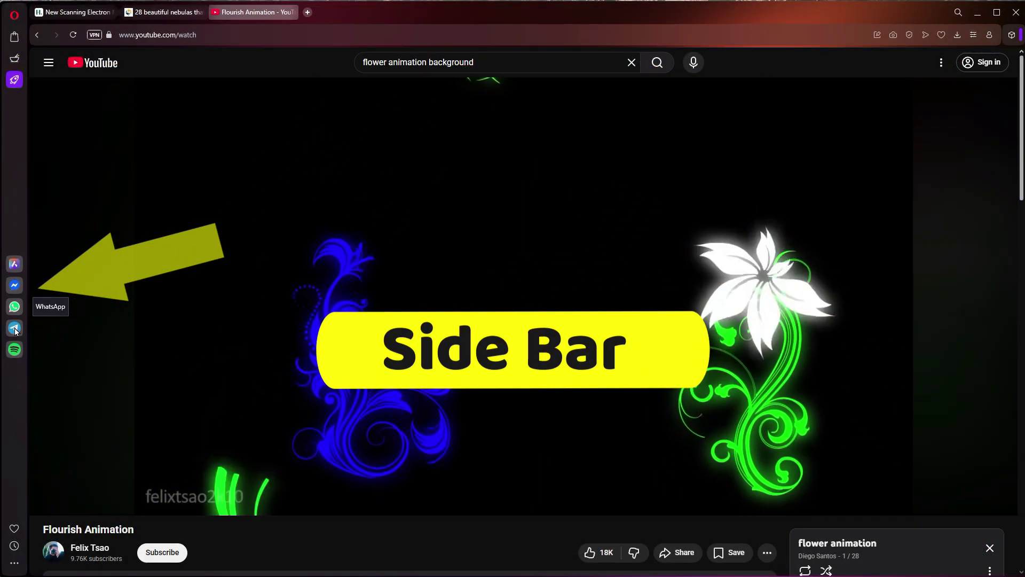
Step: Review the Sidebar Setup options, then close them so the applesauce article fills the window
{"action": "left_click", "coordinate": [15, 563]}
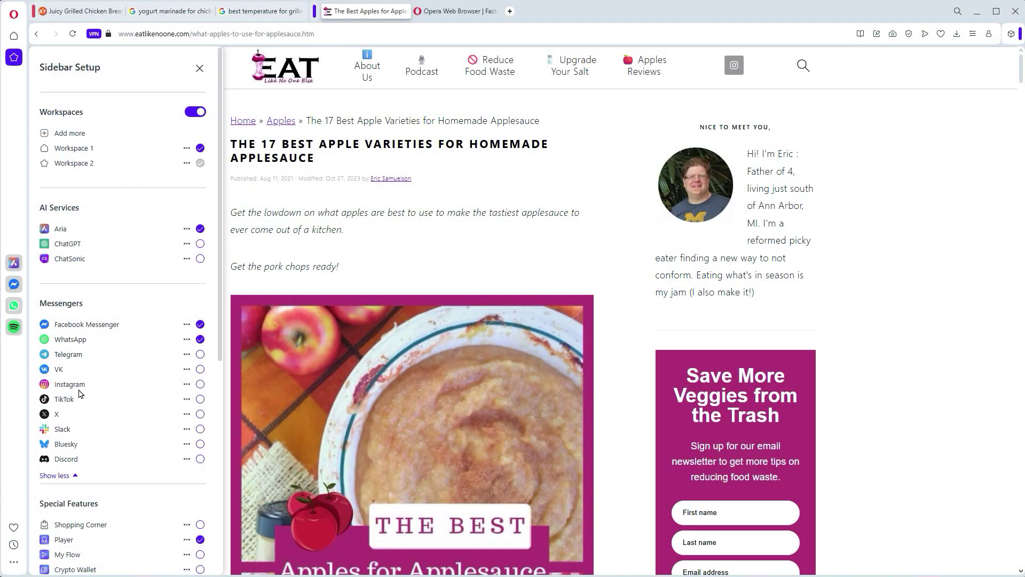
{"action": "left_click", "coordinate": [14, 403]}
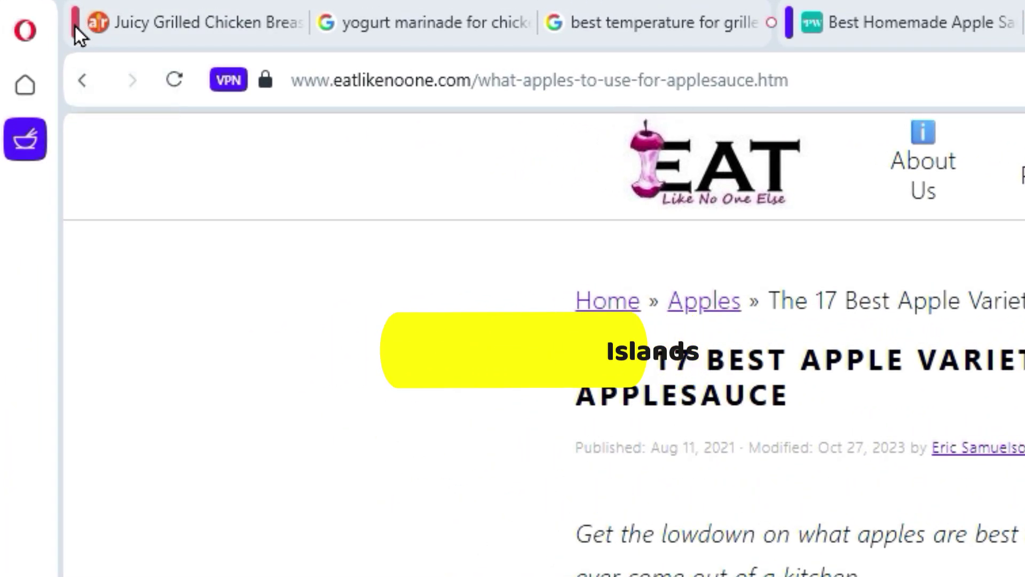
Step: Switch to the solar LED shopping workspace and view its Etsy and Home Depot results tabs
{"action": "left_click", "coordinate": [27, 85]}
{"action": "left_click", "coordinate": [30, 116]}
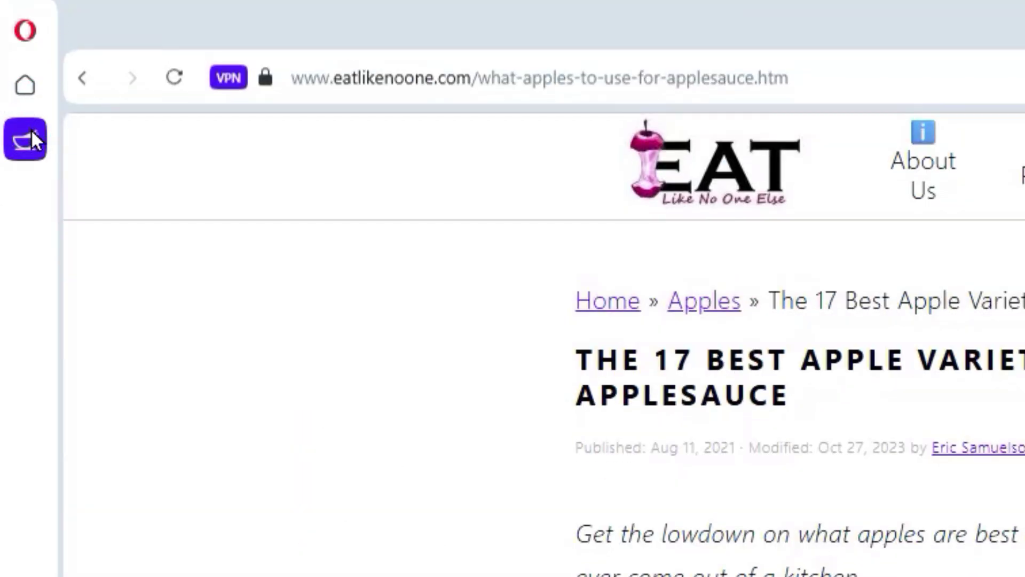
{"action": "left_click", "coordinate": [29, 93]}
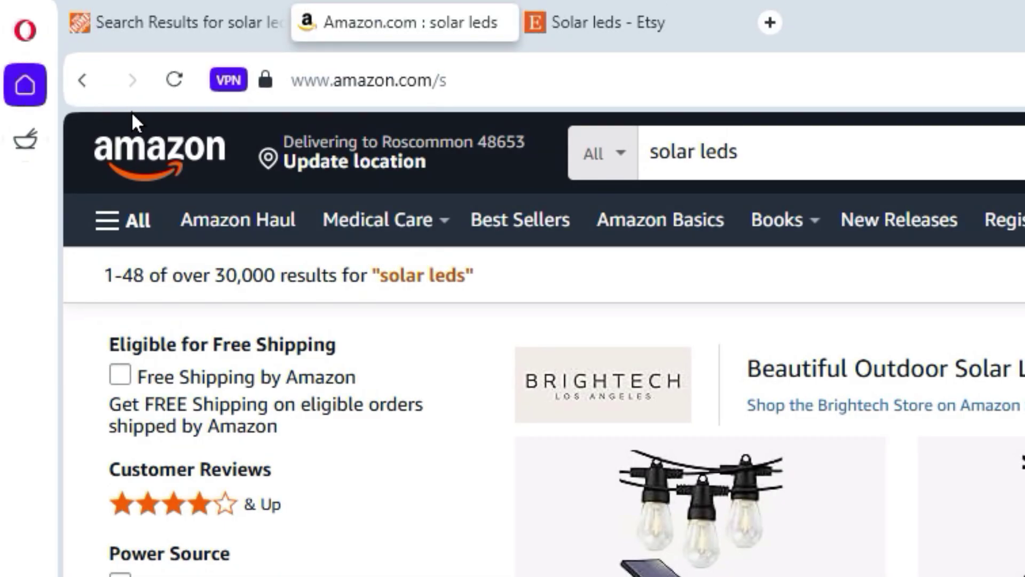
{"action": "scroll", "coordinate": [534, 347], "scroll_direction": "down", "scroll_amount": 5}
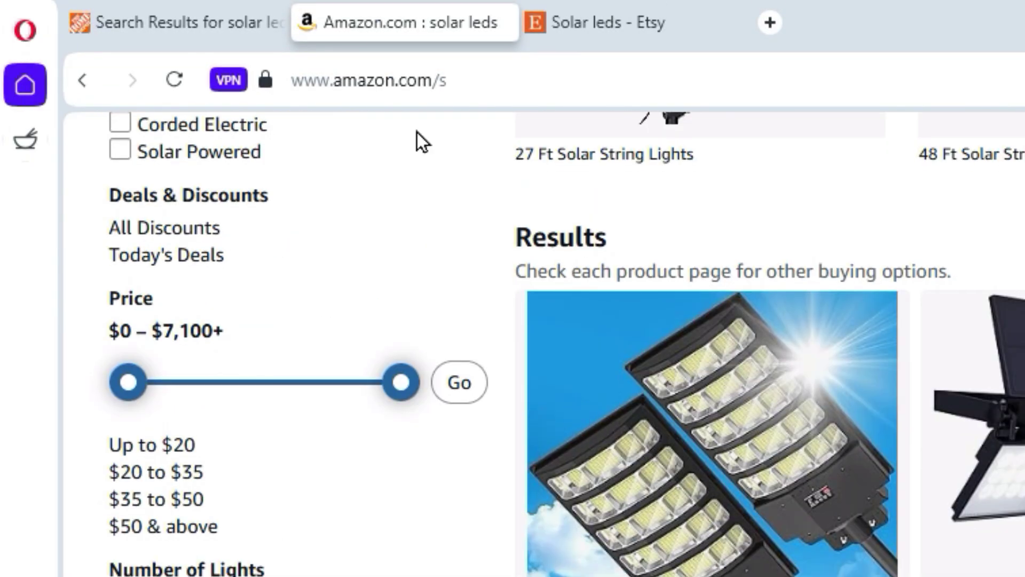
{"action": "left_click", "coordinate": [613, 22]}
{"action": "left_click", "coordinate": [226, 24]}
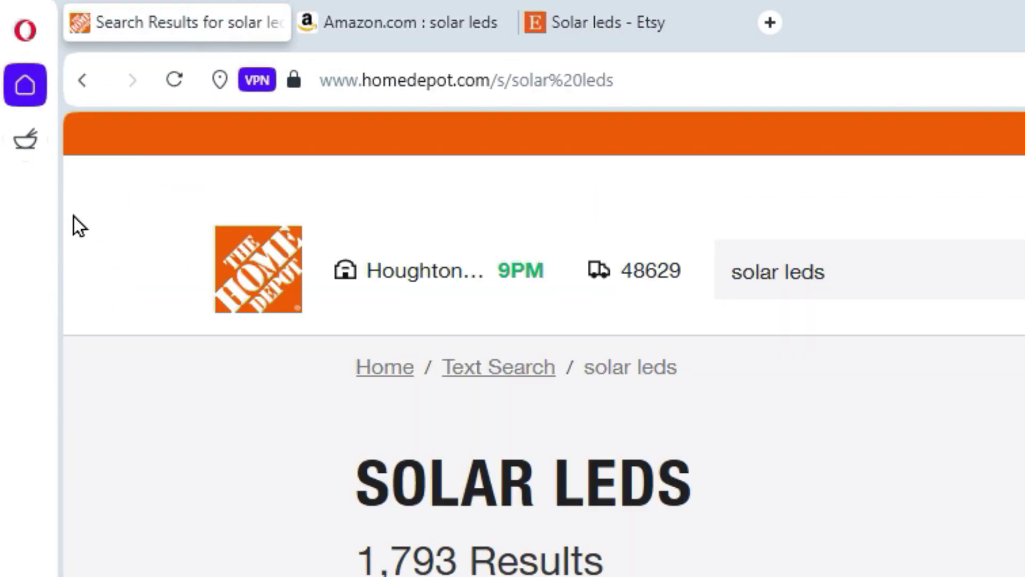
Step: Rename that workspace to 'Shopping', check the Cooking workspace, then return to Shopping
{"action": "right_click", "coordinate": [24, 88]}
{"action": "left_click", "coordinate": [106, 153]}
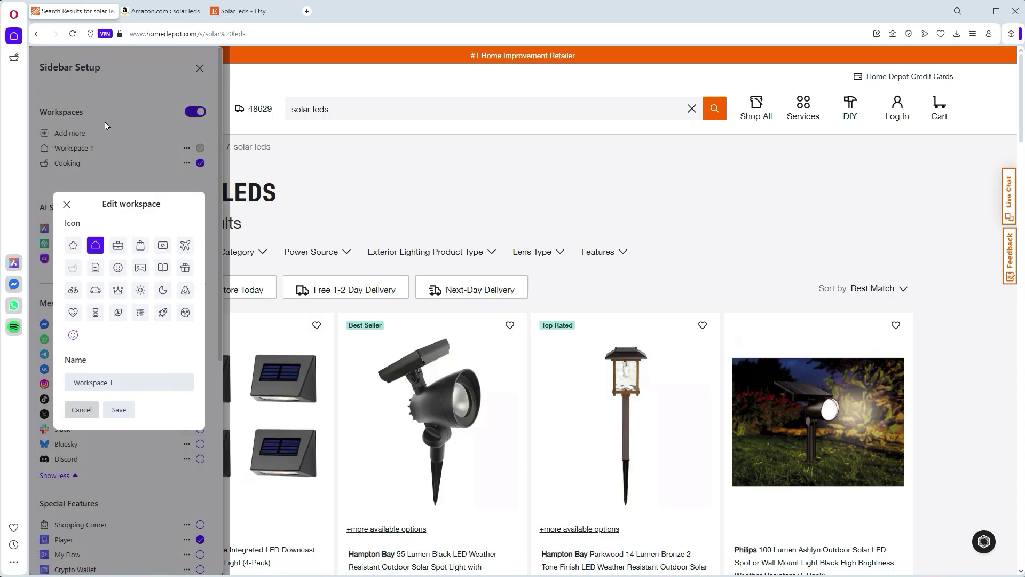
{"action": "type", "text": "Shopping"}
{"action": "key", "text": "Return"}
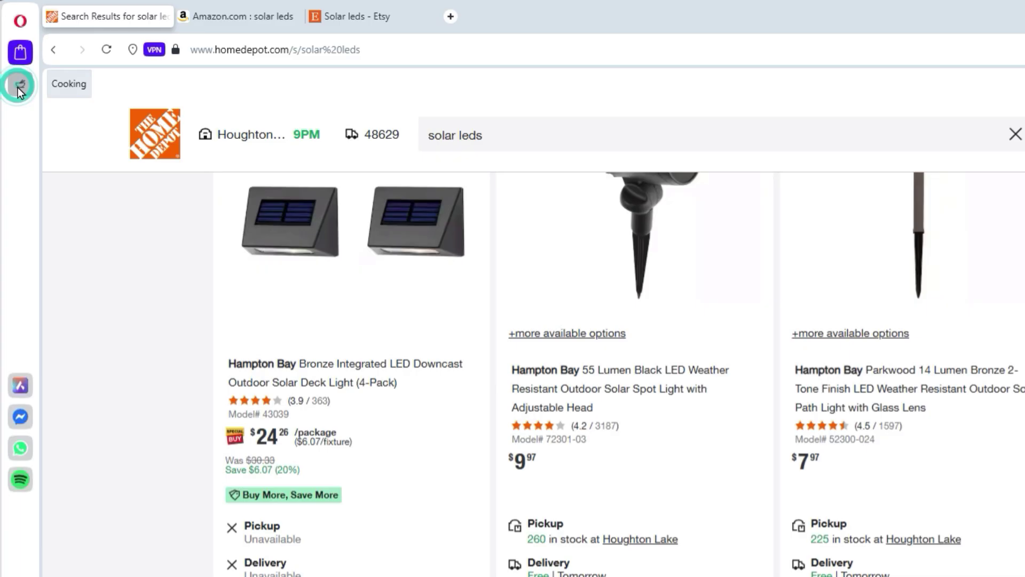
{"action": "left_click", "coordinate": [18, 87]}
{"action": "left_click", "coordinate": [17, 53]}
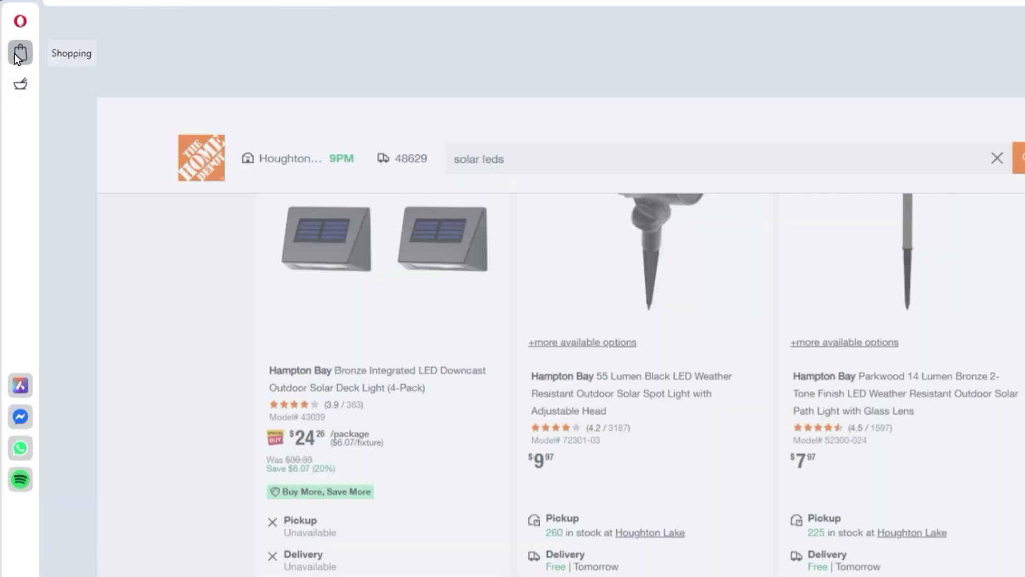
Step: Ask Aria to 'group all shopping tabs together', then close the other Amazon tabs
{"action": "type", "text": "group all "}
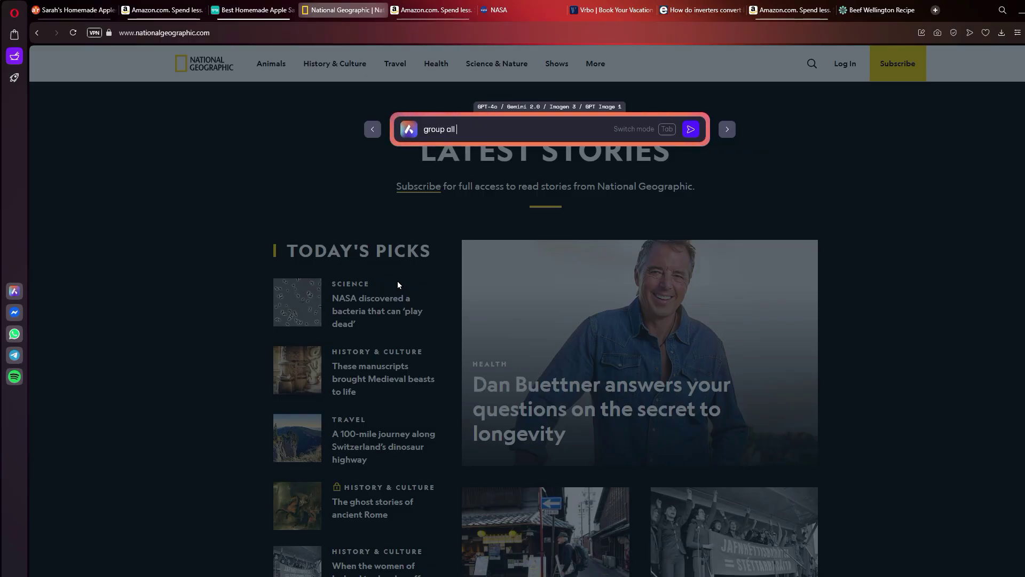
{"action": "type", "text": "shopping tabs together"}
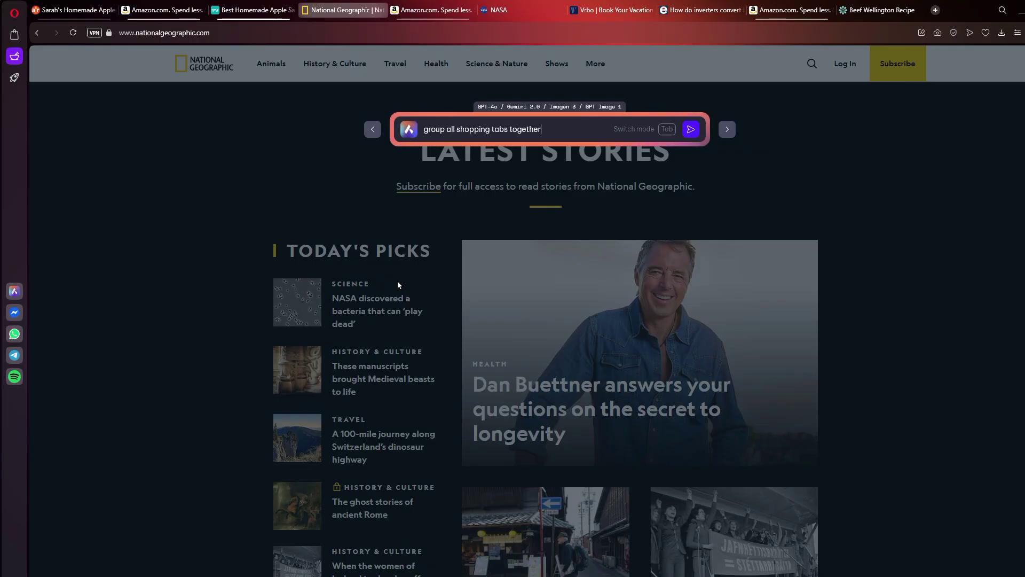
{"action": "key", "text": "Return"}
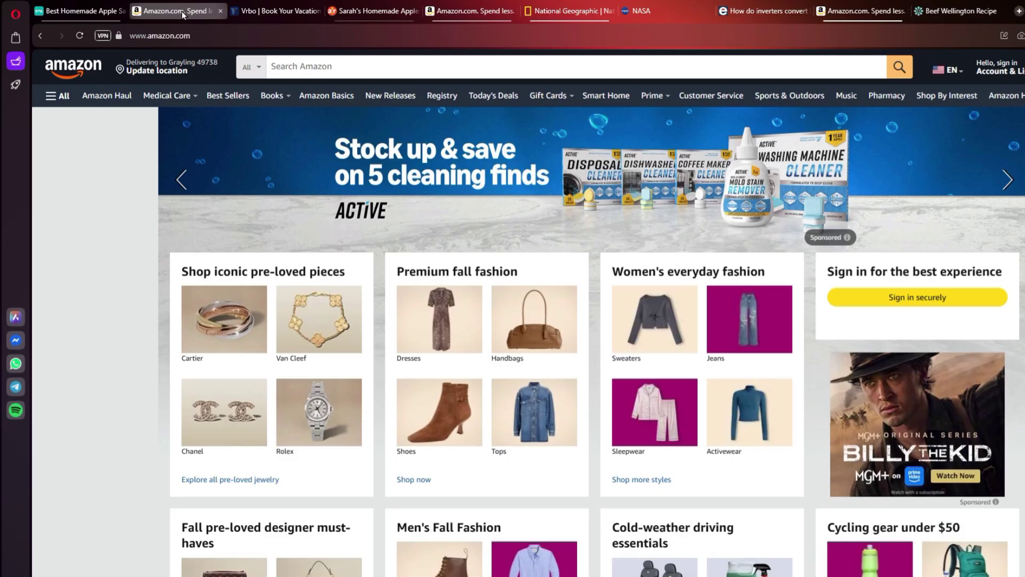
{"action": "left_click", "coordinate": [459, 11]}
{"action": "left_click", "coordinate": [844, 10]}
{"action": "right_click", "coordinate": [848, 12]}
{"action": "left_click", "coordinate": [887, 320]}
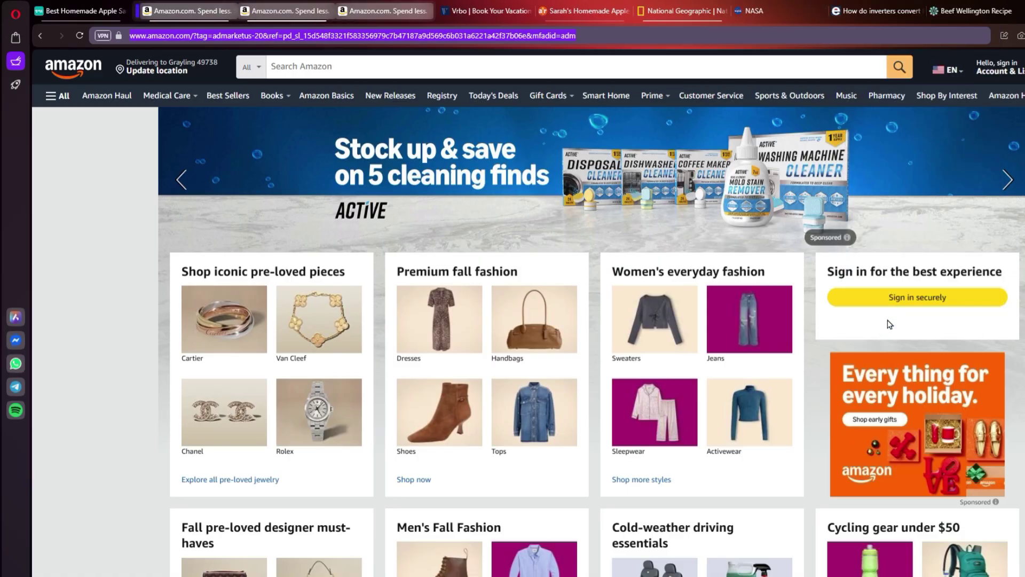
Step: Expand, collapse and re-expand the Amazon tab island, then open a new Speed Dial tab
{"action": "left_click", "coordinate": [137, 19]}
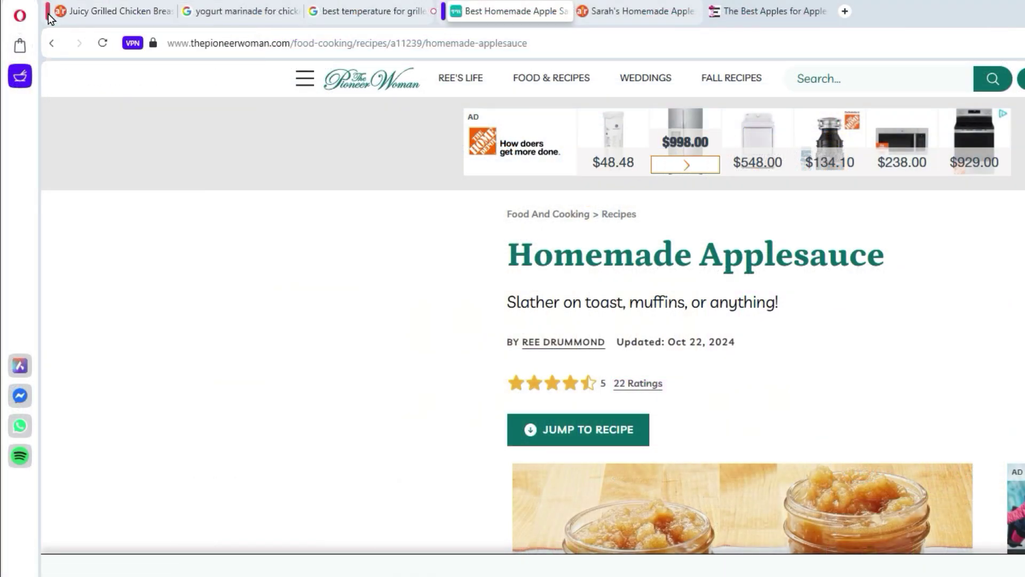
{"action": "left_click", "coordinate": [48, 13]}
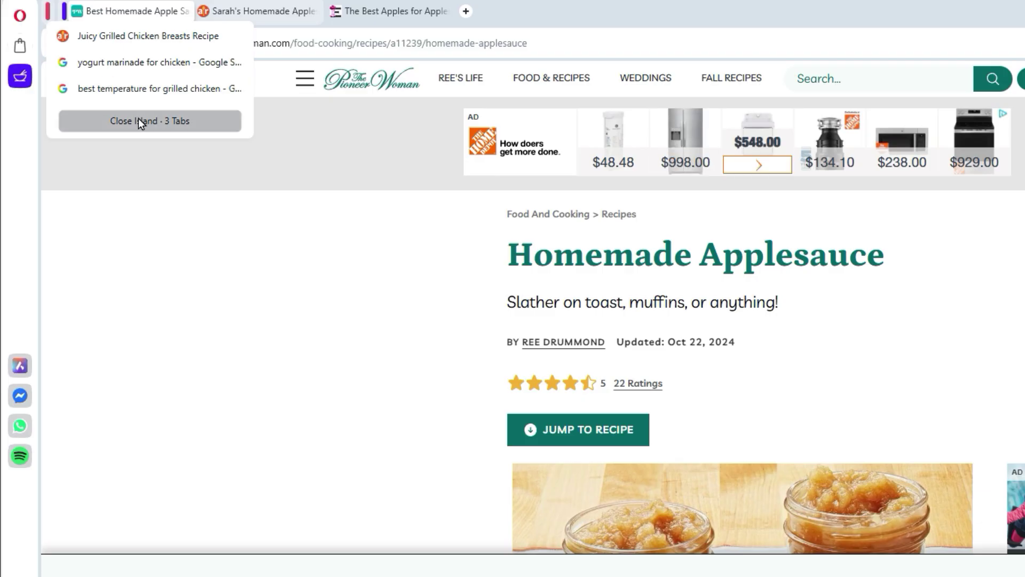
{"action": "left_click", "coordinate": [48, 13]}
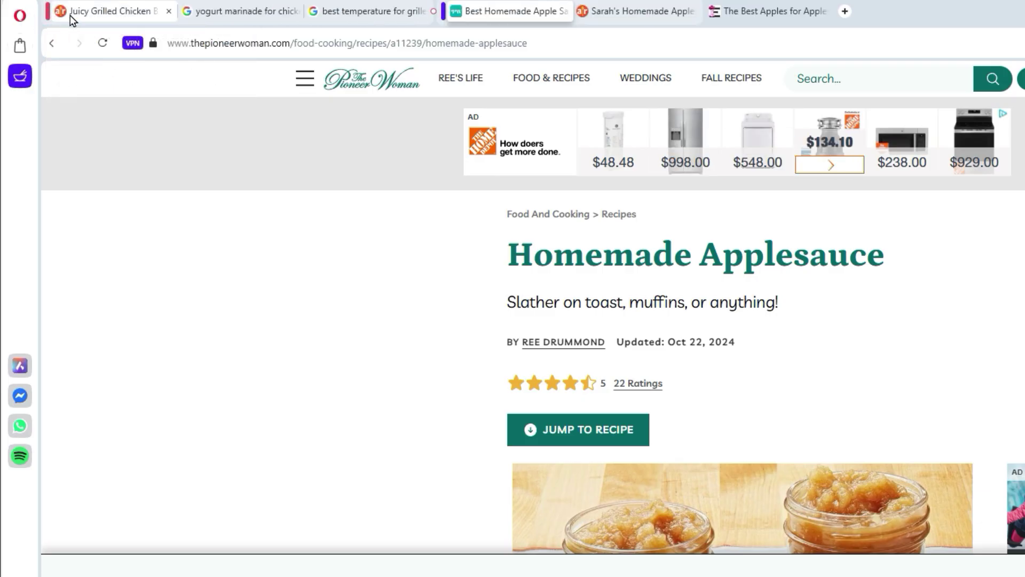
{"action": "double_click", "coordinate": [434, 15]}
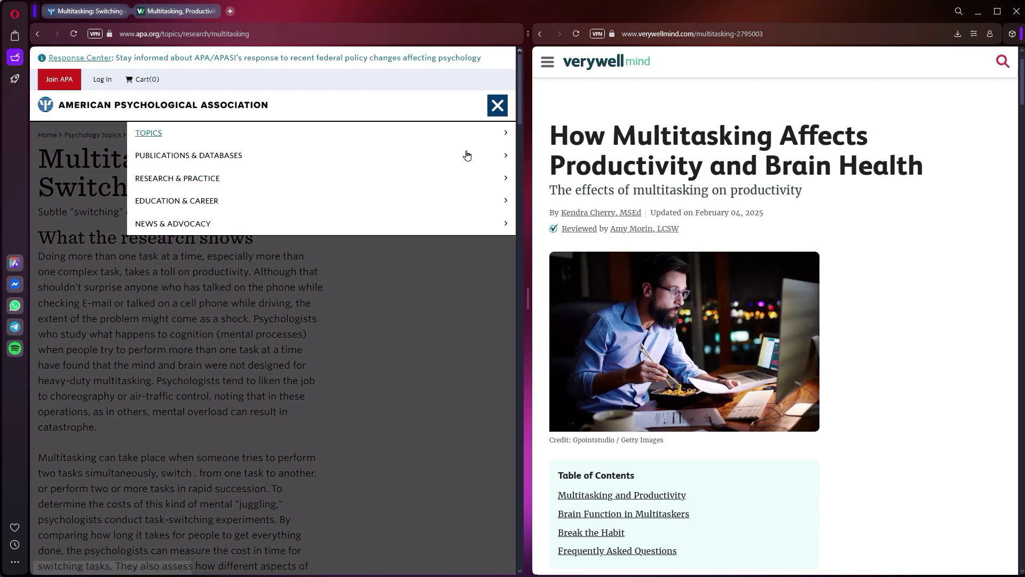
Step: Close the APA navigation menu and read further down the split-screen APA and Verywell Mind articles
{"action": "left_click", "coordinate": [450, 291]}
{"action": "scroll", "coordinate": [449, 293], "scroll_direction": "down", "scroll_amount": 12}
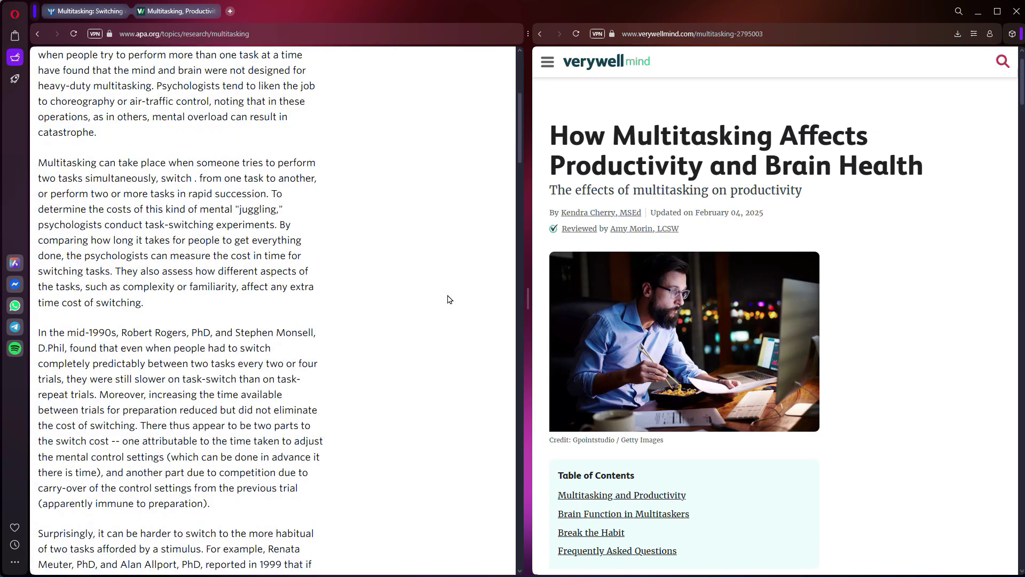
{"action": "scroll", "coordinate": [940, 292], "scroll_direction": "down", "scroll_amount": 12}
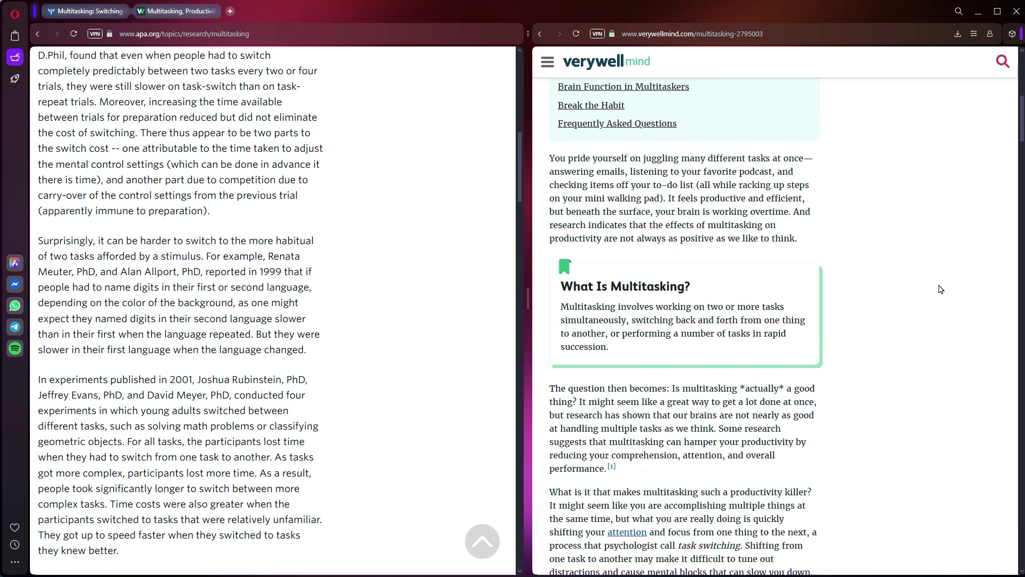
{"action": "scroll", "coordinate": [940, 292], "scroll_direction": "down", "scroll_amount": 5}
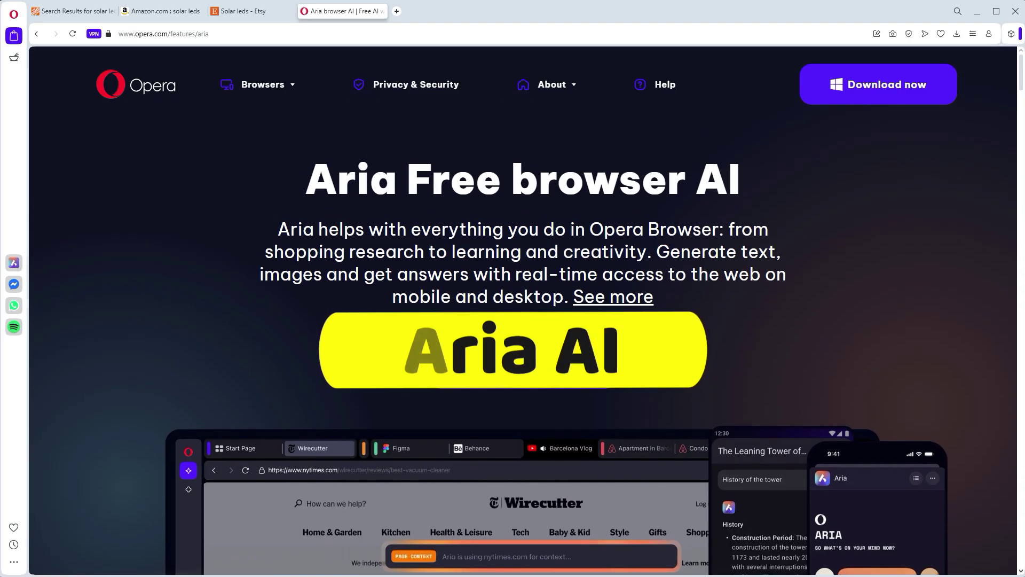
Step: Jump to Aria's 'See more' details, scroll to the Command Line card, and summon it with Ctrl+/
{"action": "left_click", "coordinate": [614, 297]}
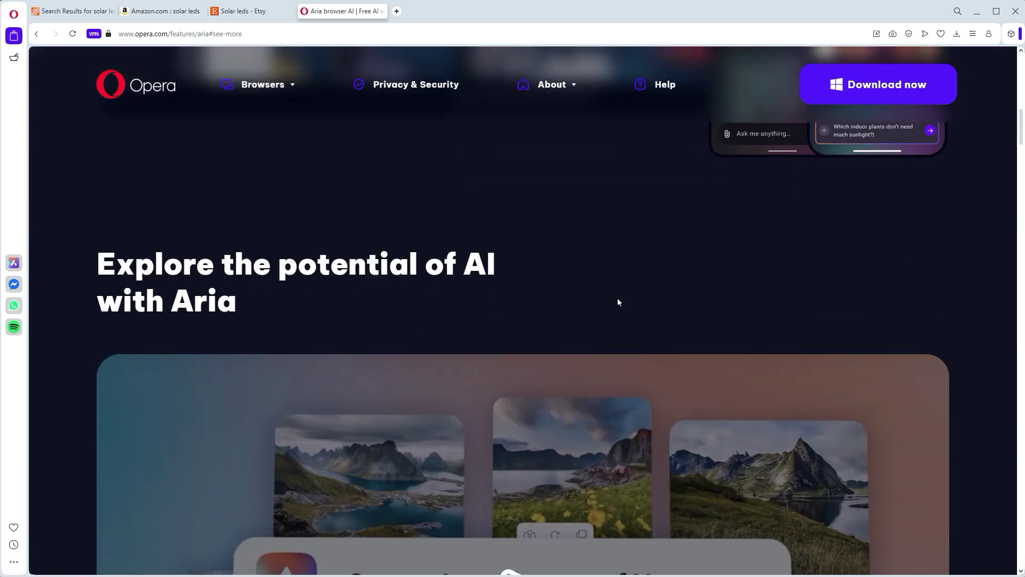
{"action": "scroll", "coordinate": [617, 302], "scroll_direction": "down", "scroll_amount": 5}
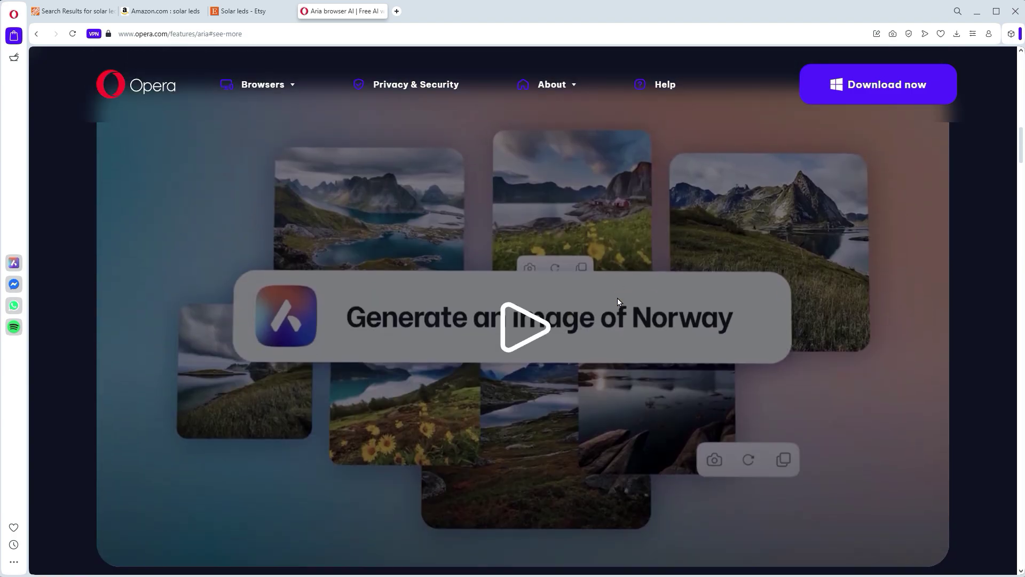
{"action": "scroll", "coordinate": [617, 302], "scroll_direction": "down", "scroll_amount": 10}
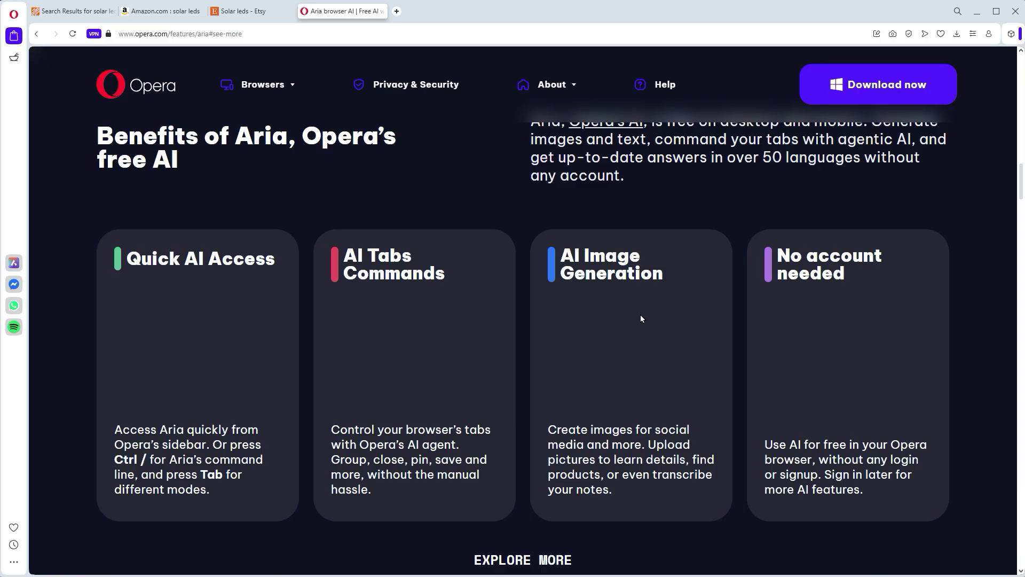
{"action": "scroll", "coordinate": [640, 324], "scroll_direction": "down", "scroll_amount": 13}
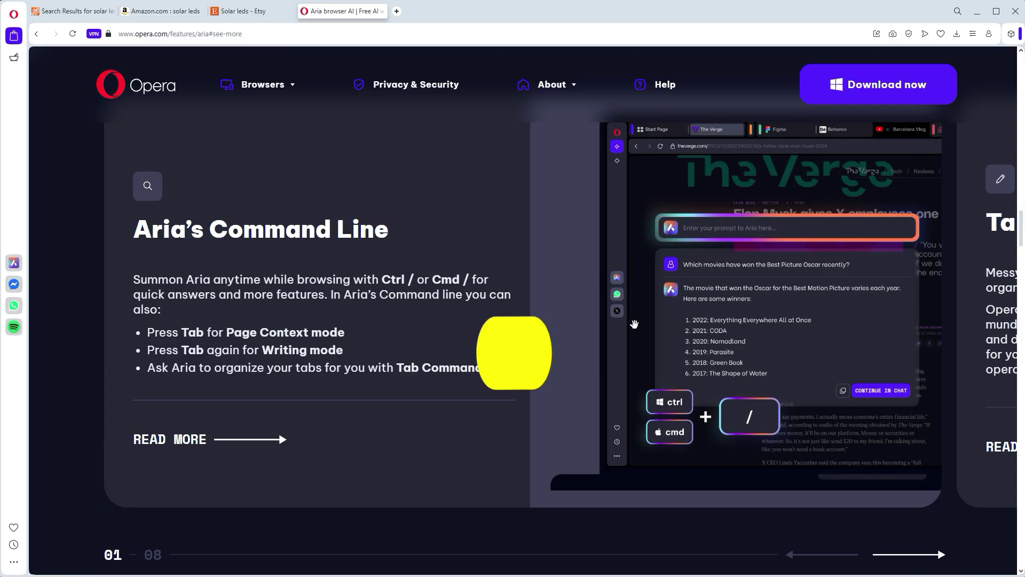
{"action": "key", "text": "ctrl+slash"}
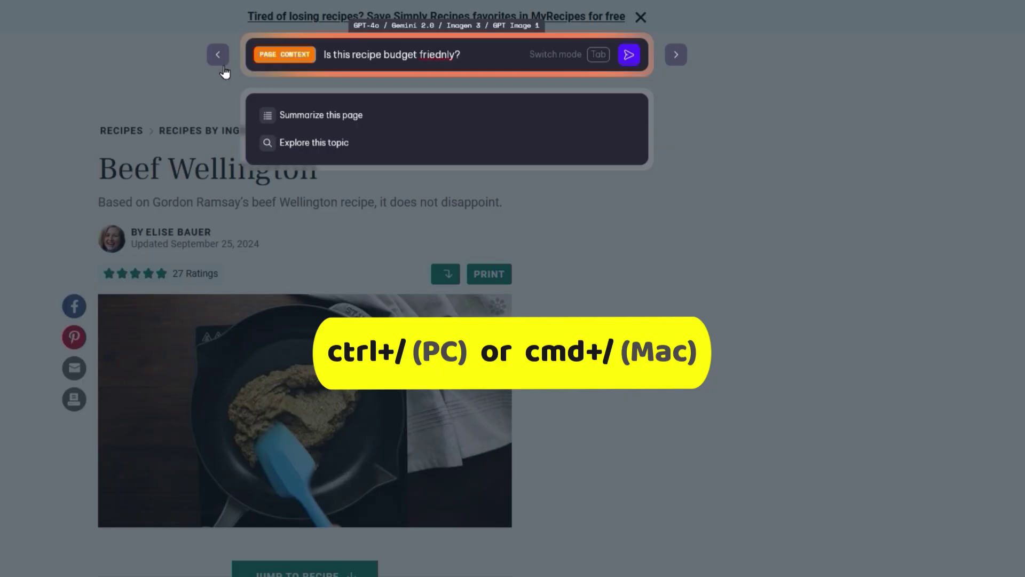
Step: Send Aria the recipe budget question, then a pasted request for inverter bullet points
{"action": "key", "text": "Return"}
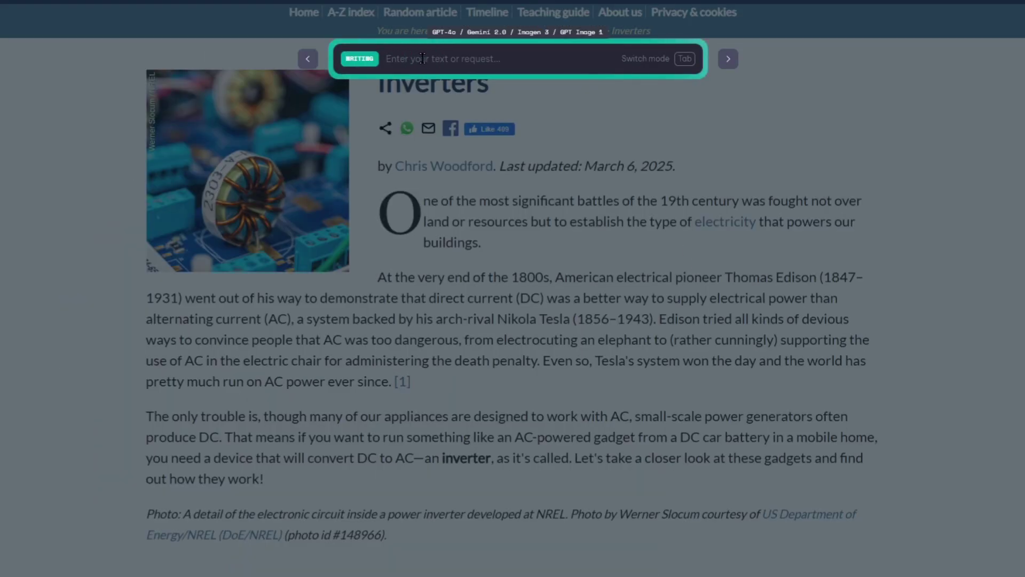
{"action": "type", "text": "list 10 bullet points on how ac inverters work"}
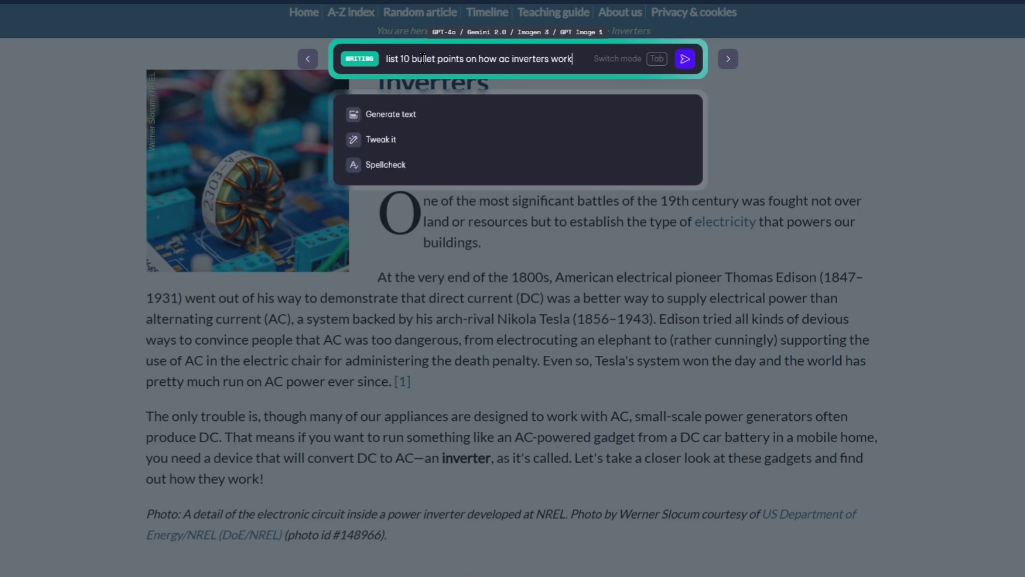
{"action": "left_click", "coordinate": [679, 67]}
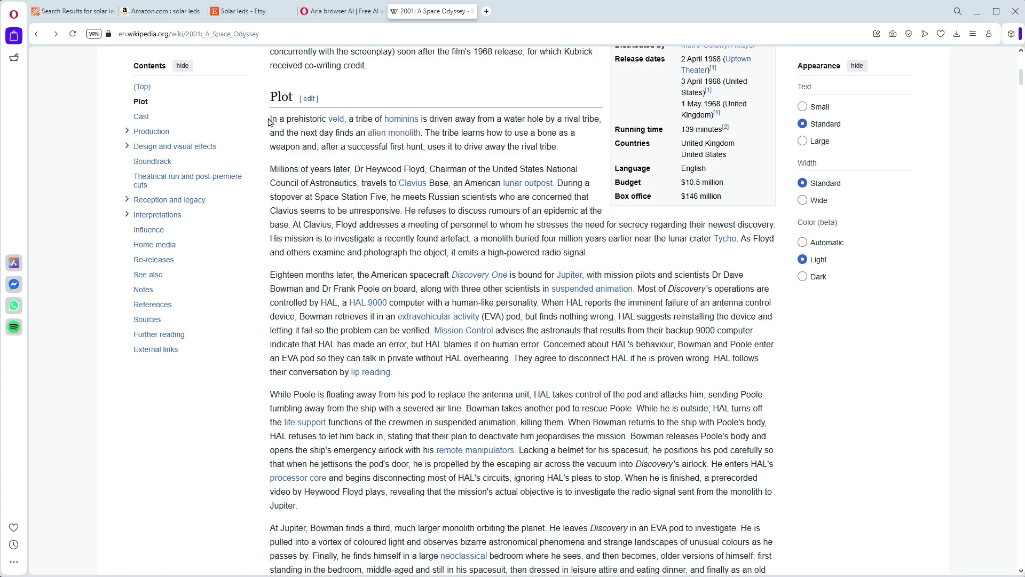
Step: Ask Aria to summarize 2001: A Space Odyssey and draw an opera singer giving a thumbs up
{"action": "type", "text": "Summarize the plot of 2001:"}
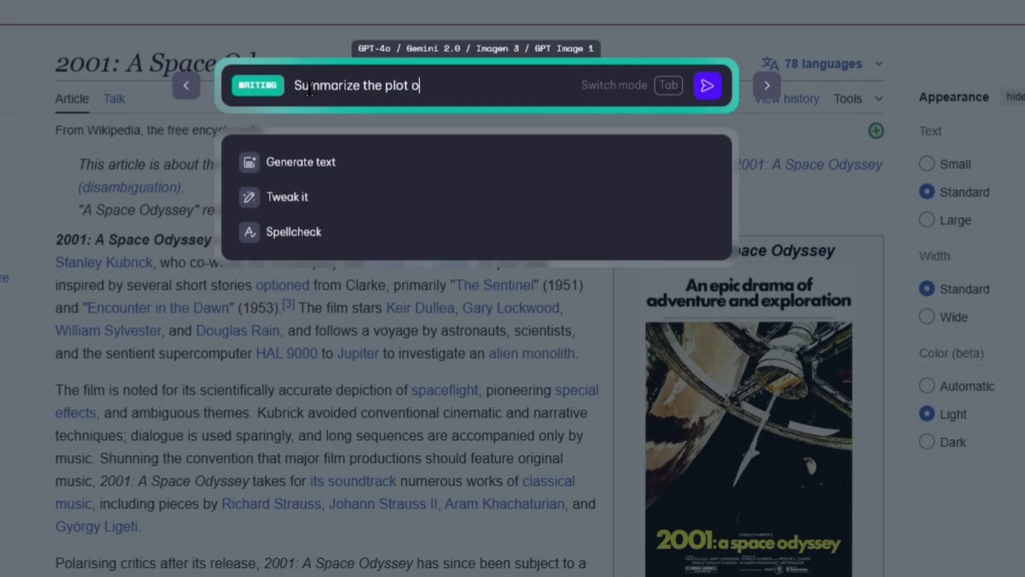
{"action": "type", "text": " a space odyssey"}
{"action": "left_click", "coordinate": [708, 91]}
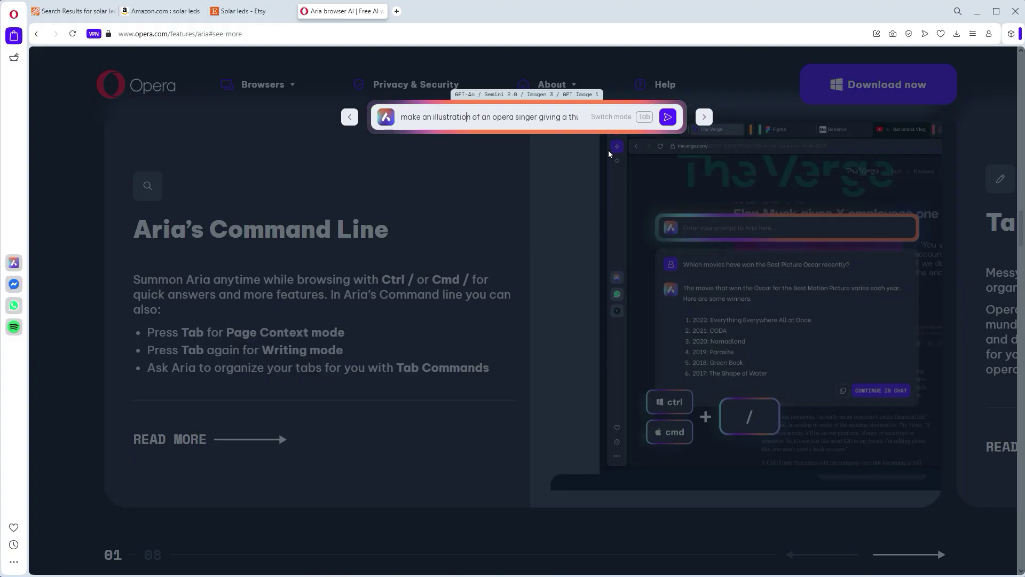
{"action": "key", "text": "End"}
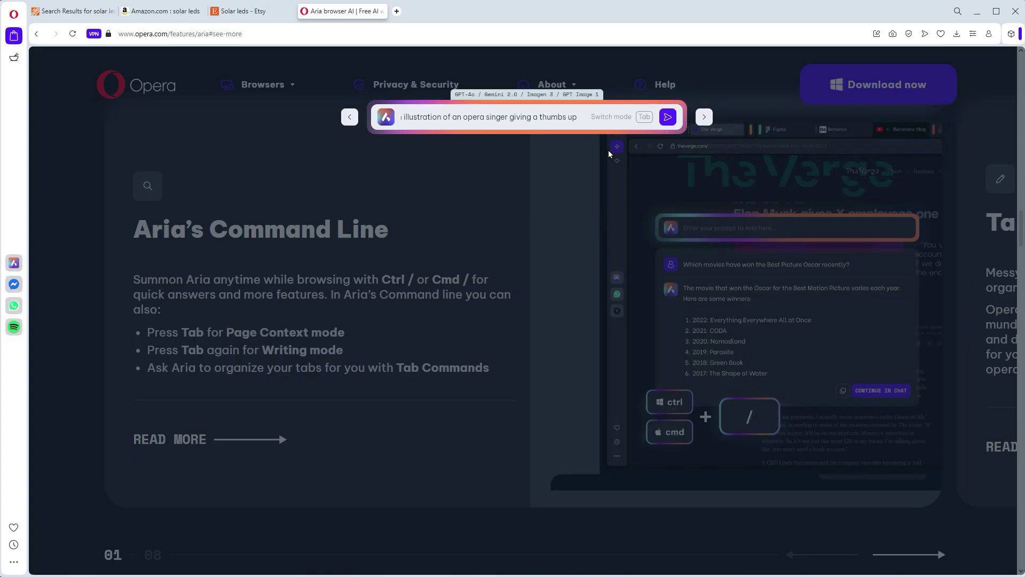
{"action": "key", "text": "Return"}
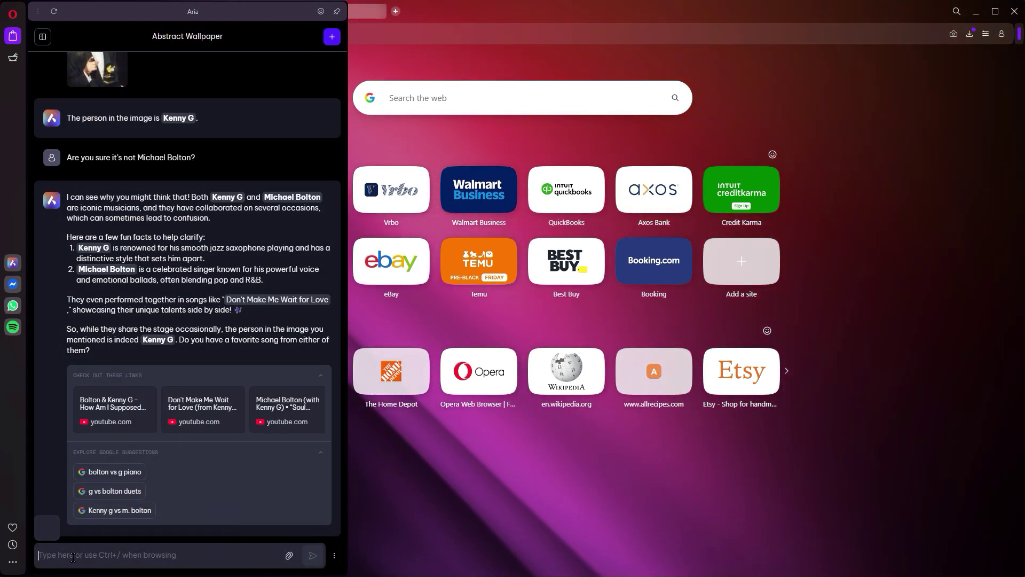
Step: Ask Aria 'Is this a real moon?' about moon.jpg, then 'Where does the name Mimas come from?'
{"action": "type", "text": "Is this a rea"}
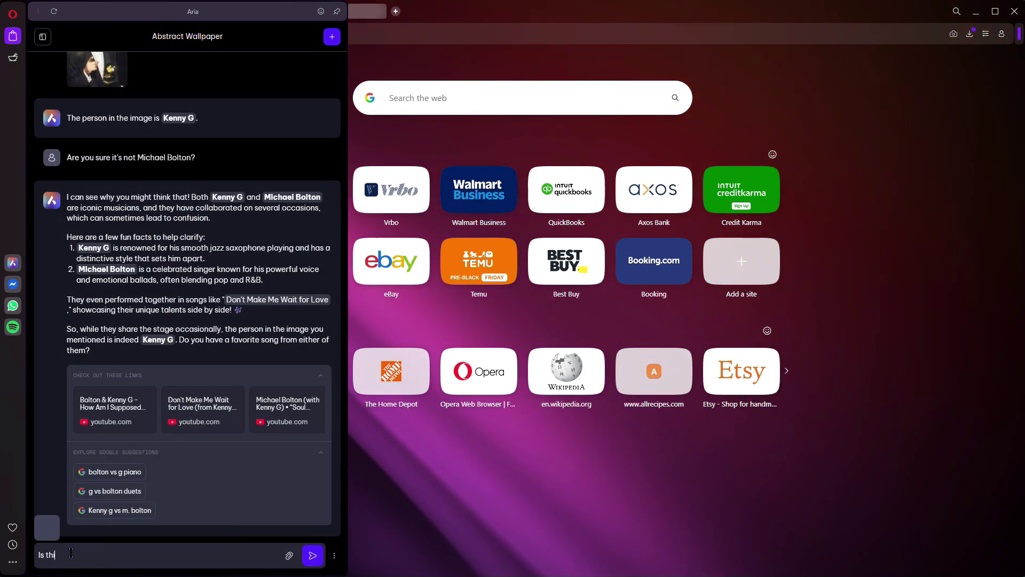
{"action": "type", "text": "l moon?"}
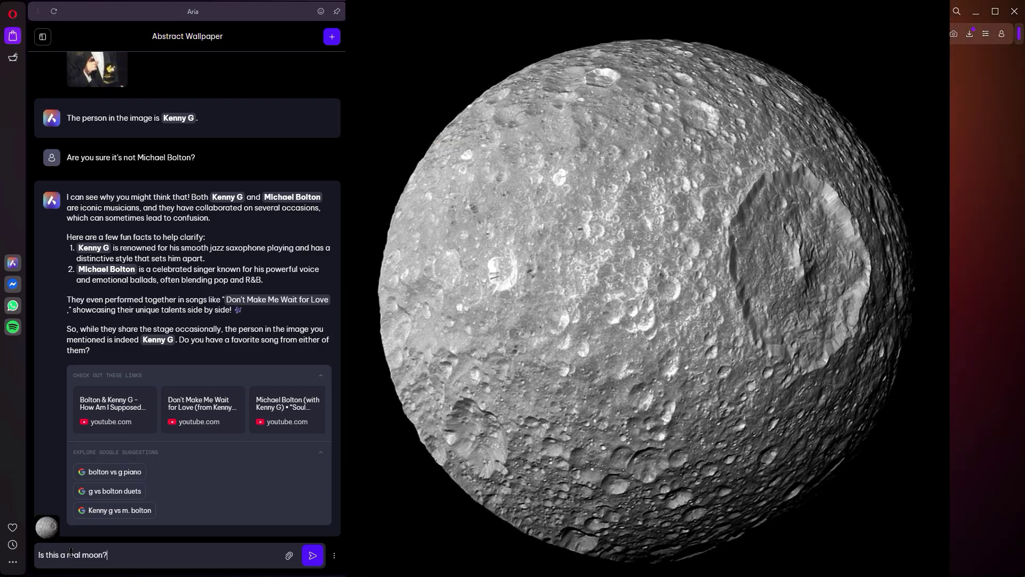
{"action": "key", "text": "Return"}
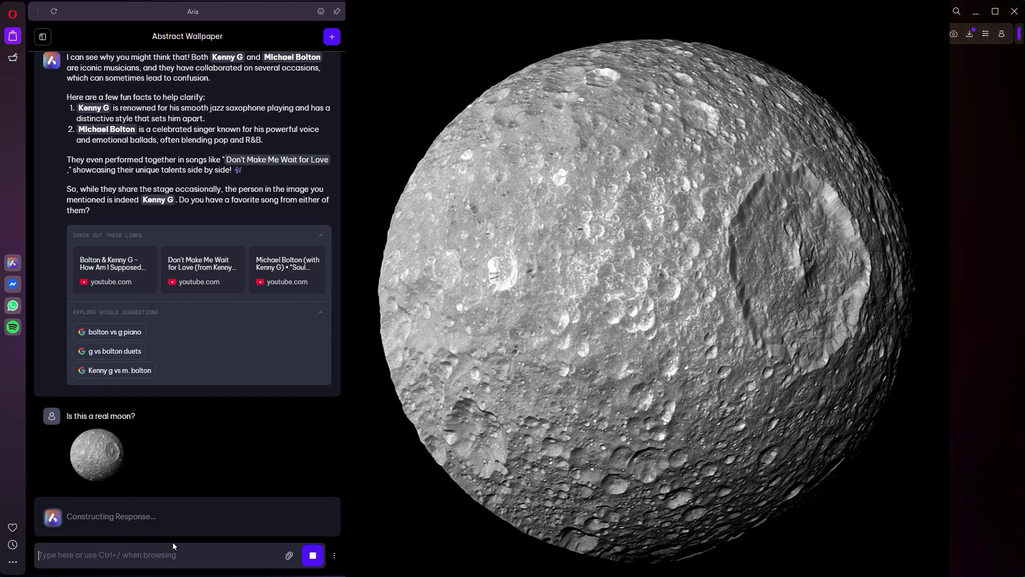
{"action": "type", "text": "Where does the name Mimas come from?"}
{"action": "key", "text": "Return"}
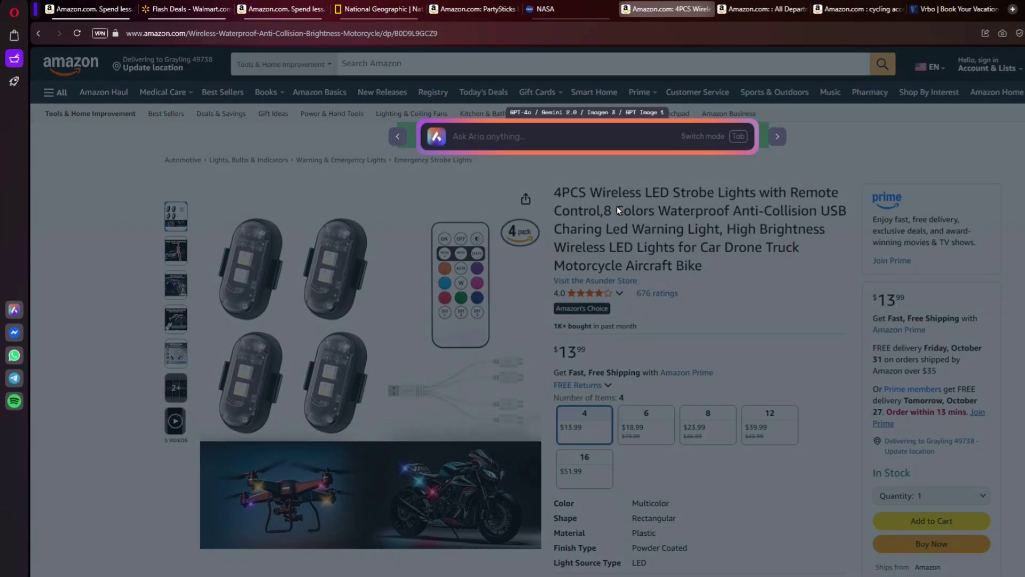
Step: Ask Aria to 'group all my amazon tabs together', keeping the new islands and the closing of inactive tabs
{"action": "type", "text": "group all my"}
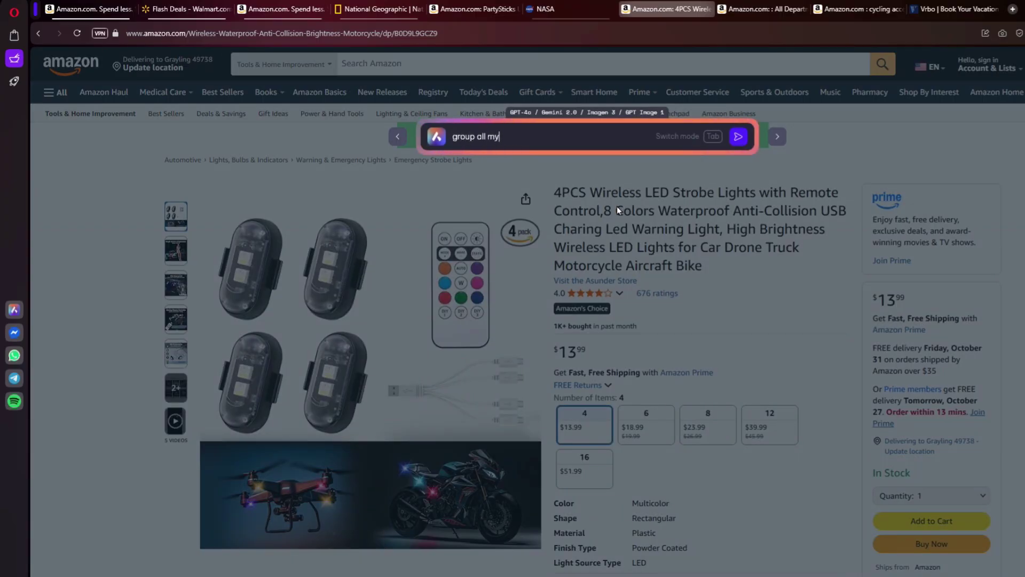
{"action": "type", "text": " amazon tabs together"}
{"action": "key", "text": "Return"}
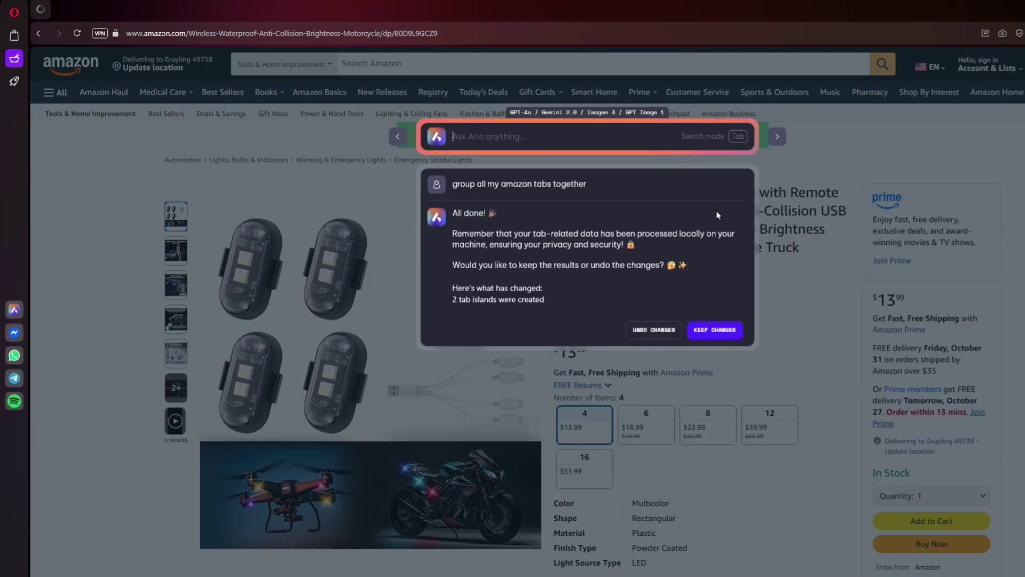
{"action": "left_click", "coordinate": [714, 330]}
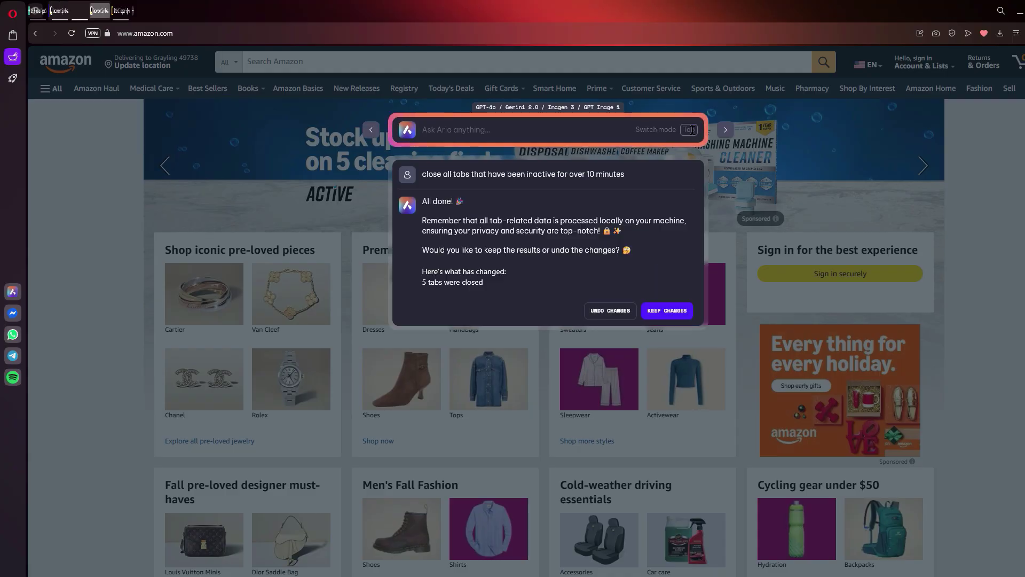
{"action": "left_click", "coordinate": [677, 314]}
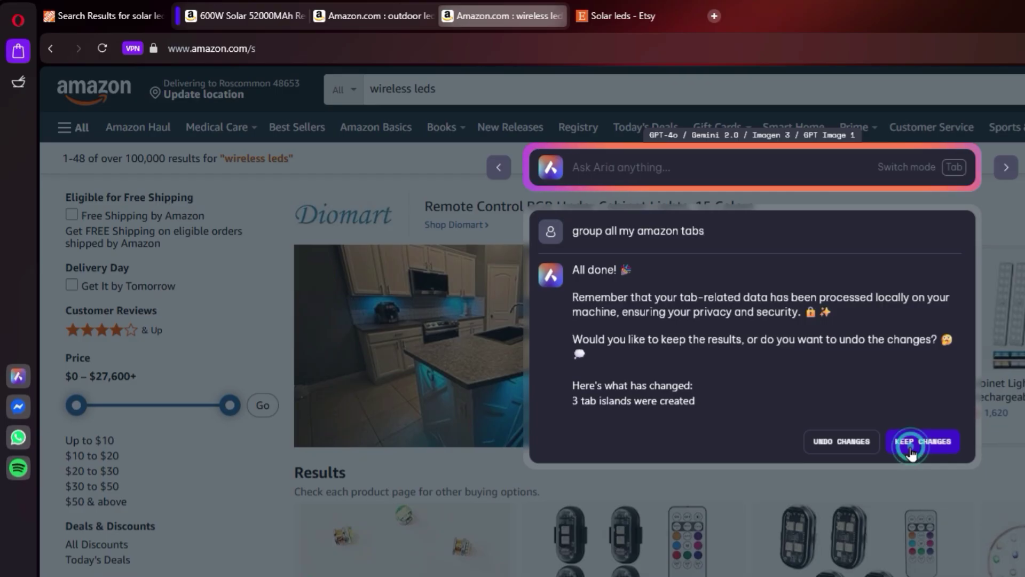
Step: Close the Aria chat, then collapse and re-expand the Amazon tab island
{"action": "left_click", "coordinate": [910, 437]}
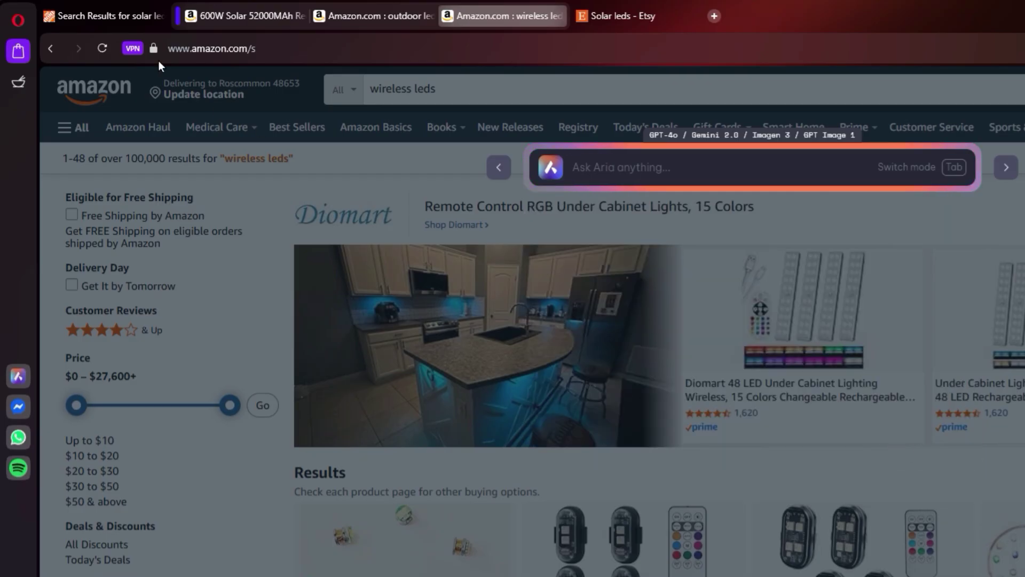
{"action": "left_click", "coordinate": [178, 17]}
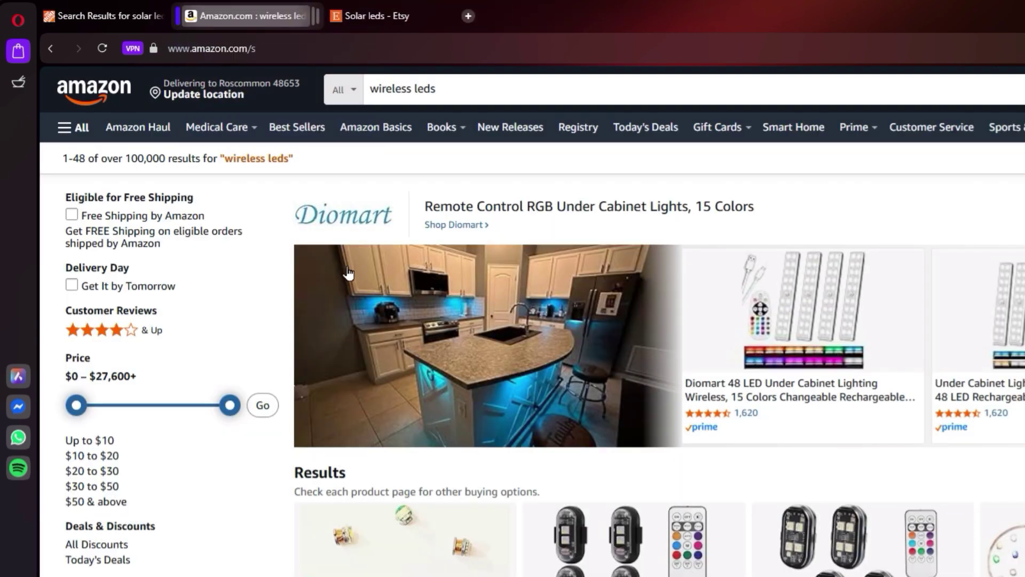
{"action": "mouse_move", "coordinate": [214, 27]}
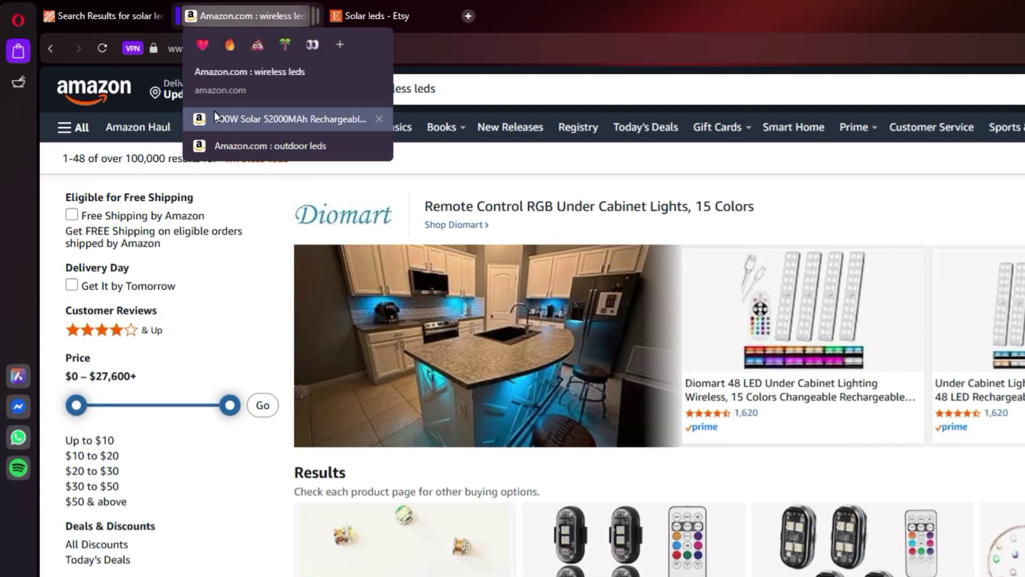
{"action": "left_click", "coordinate": [176, 20]}
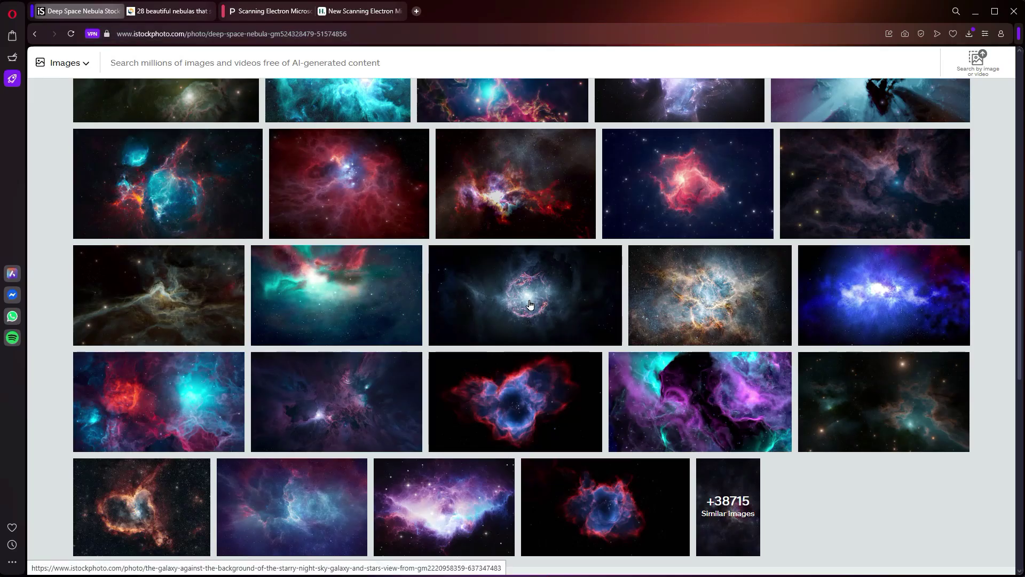
Step: Turn on Block trackers in Easy setup and open the full Privacy Protection settings
{"action": "scroll", "coordinate": [530, 304], "scroll_direction": "up", "scroll_amount": 8}
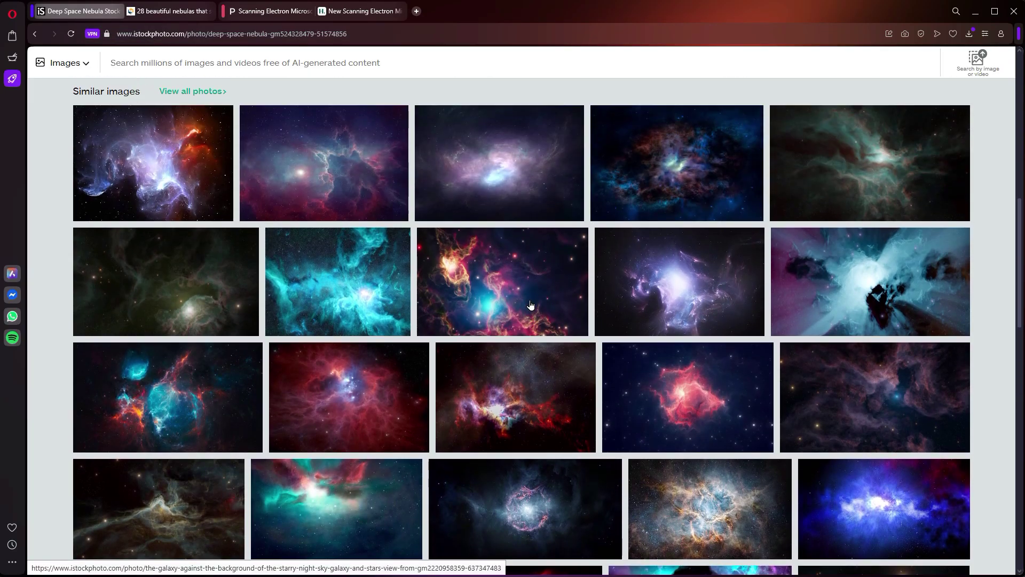
{"action": "scroll", "coordinate": [530, 304], "scroll_direction": "up", "scroll_amount": 5}
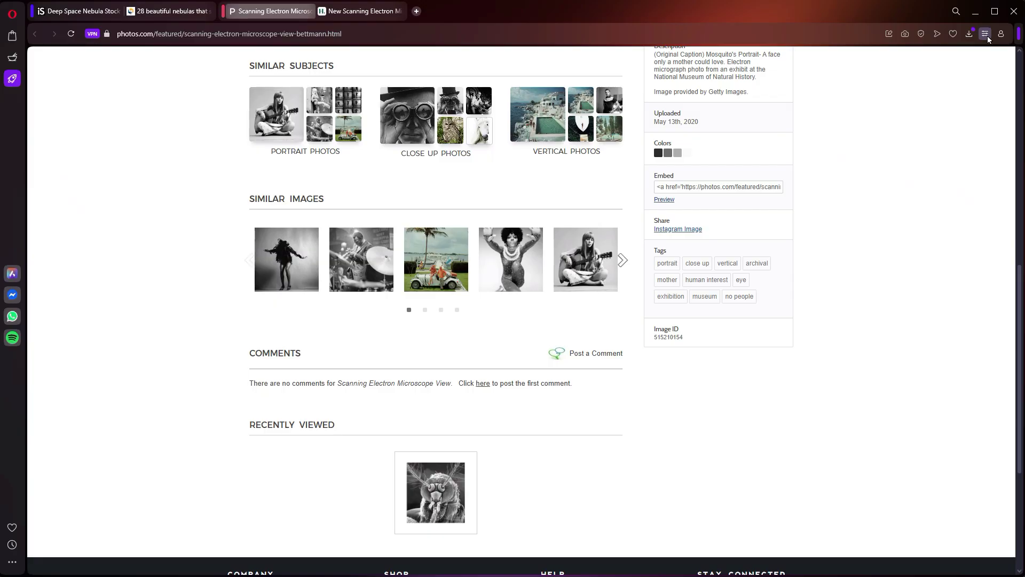
{"action": "left_click", "coordinate": [986, 34]}
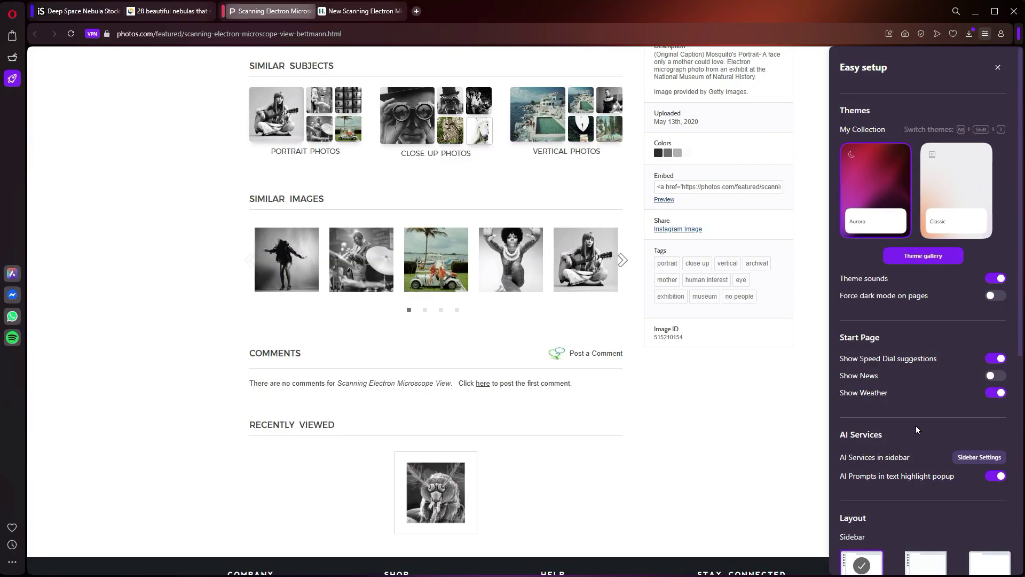
{"action": "scroll", "coordinate": [935, 462], "scroll_direction": "down", "scroll_amount": 6}
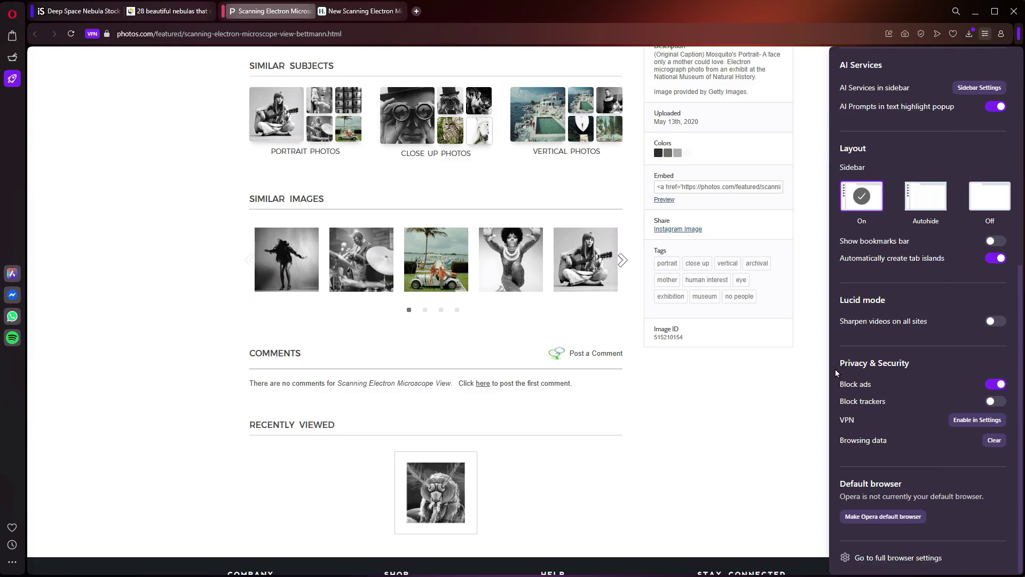
{"action": "left_click", "coordinate": [990, 401]}
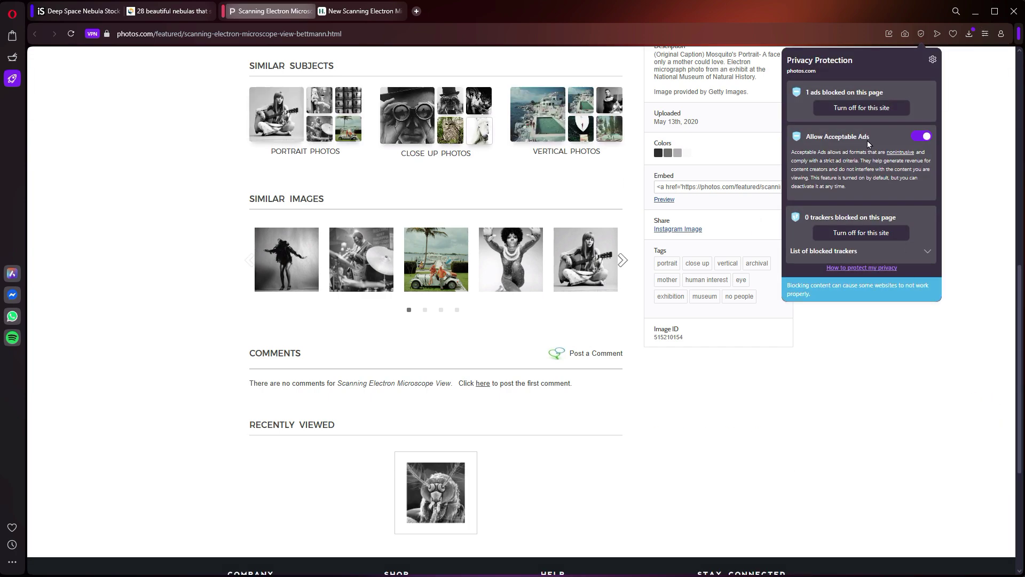
{"action": "left_click", "coordinate": [933, 60]}
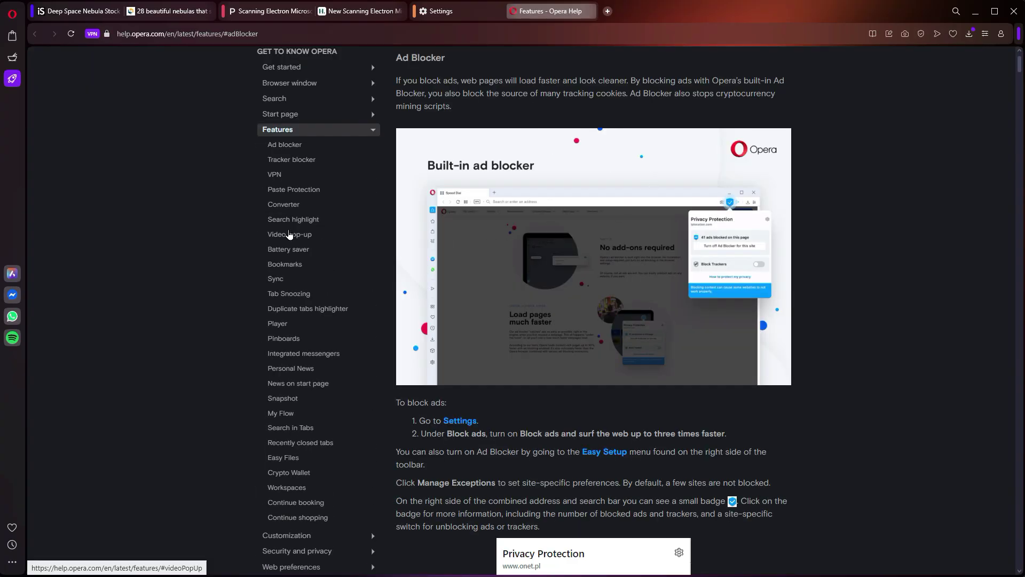
Step: Scroll the help page past Ad Blocker to the Tracker blocker and VPN sections
{"action": "scroll", "coordinate": [362, 167], "scroll_direction": "down", "scroll_amount": 5}
{"action": "scroll", "coordinate": [358, 169], "scroll_direction": "down", "scroll_amount": 6}
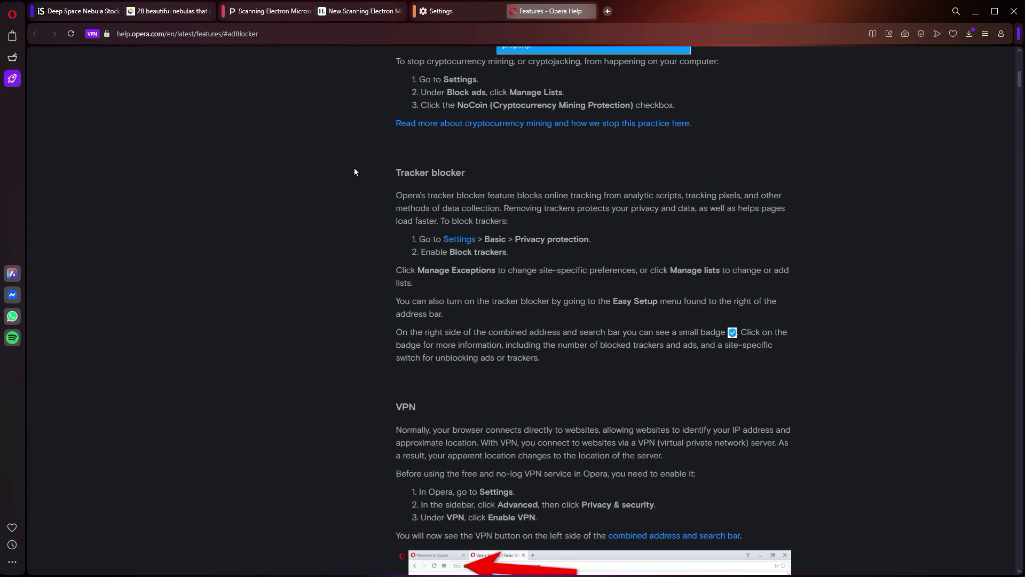
{"action": "scroll", "coordinate": [354, 171], "scroll_direction": "down", "scroll_amount": 4}
{"action": "scroll", "coordinate": [354, 172], "scroll_direction": "down", "scroll_amount": 3}
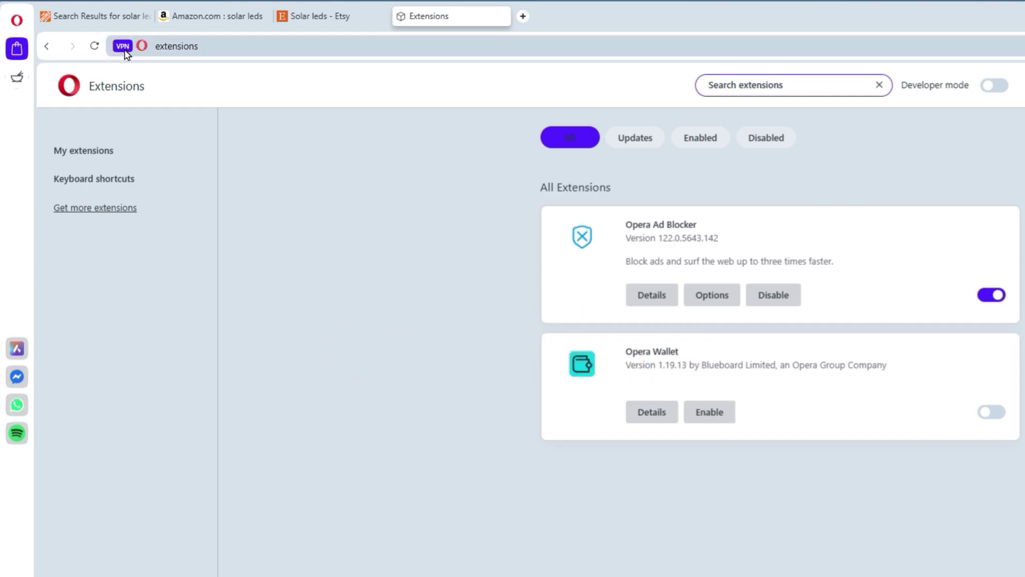
Step: Check the VPN status and free locations, then switch the VPN off and back on
{"action": "left_click", "coordinate": [122, 48]}
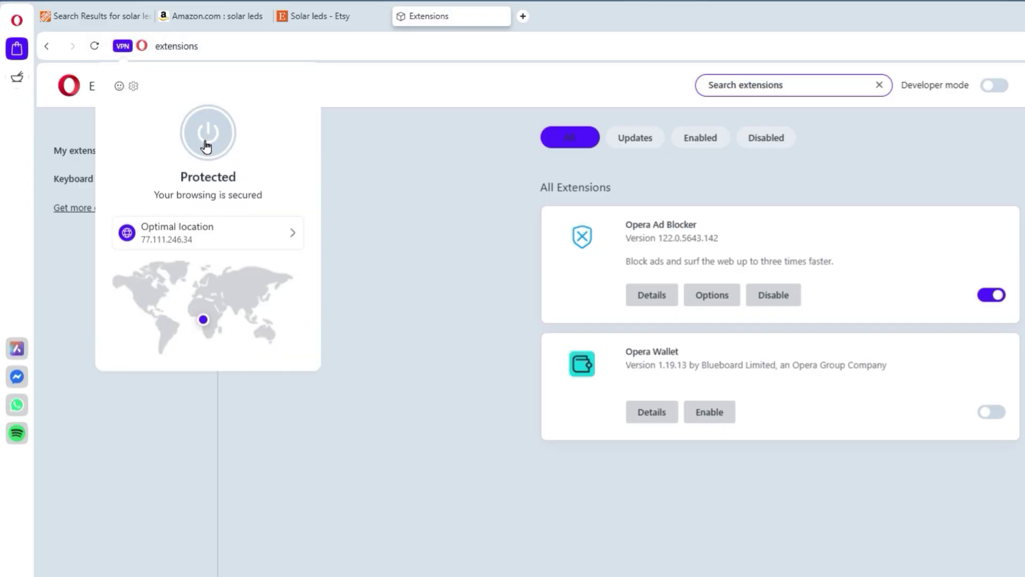
{"action": "left_click", "coordinate": [291, 231]}
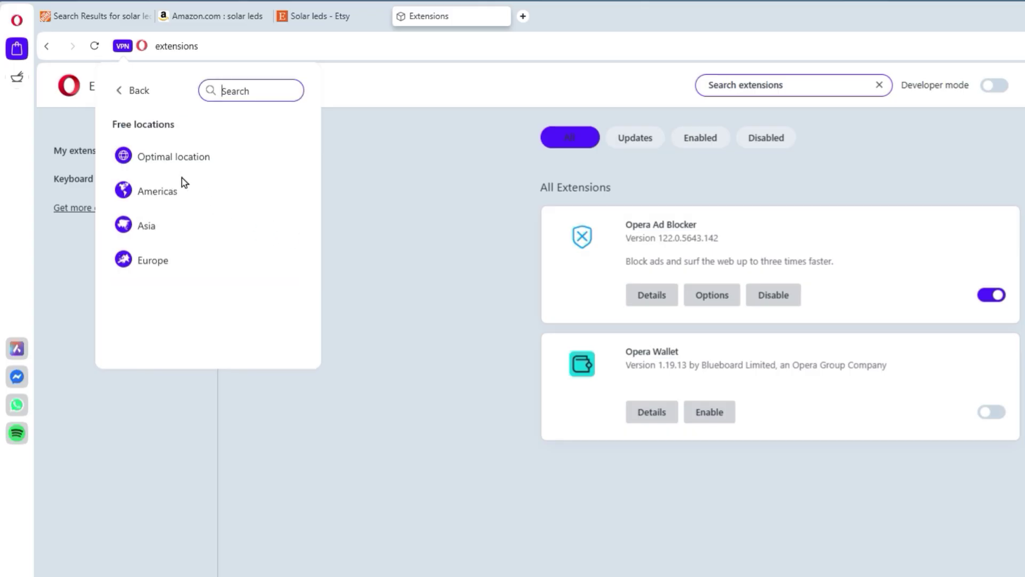
{"action": "left_click", "coordinate": [123, 96]}
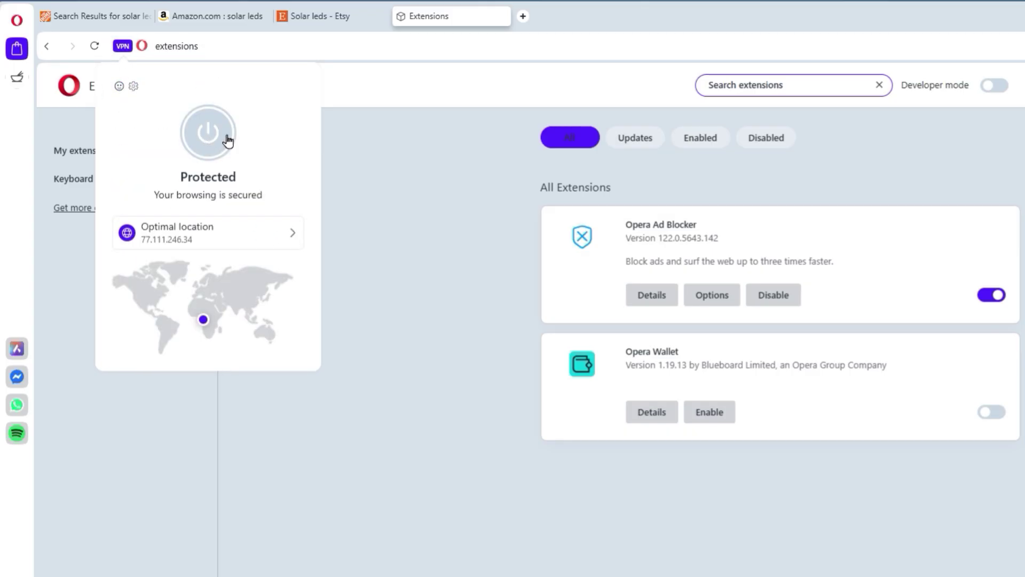
{"action": "left_click", "coordinate": [215, 134]}
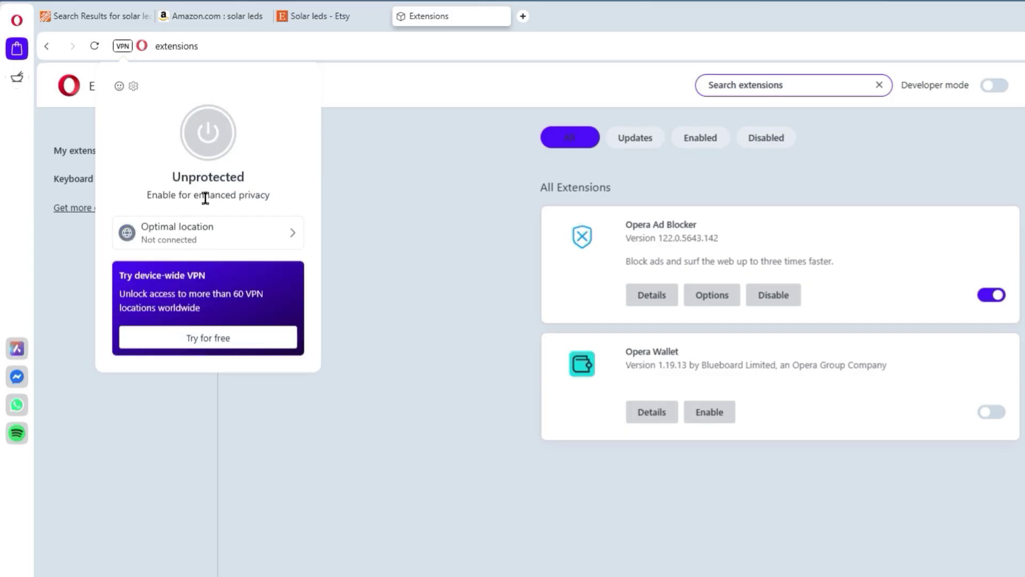
{"action": "left_click", "coordinate": [213, 133]}
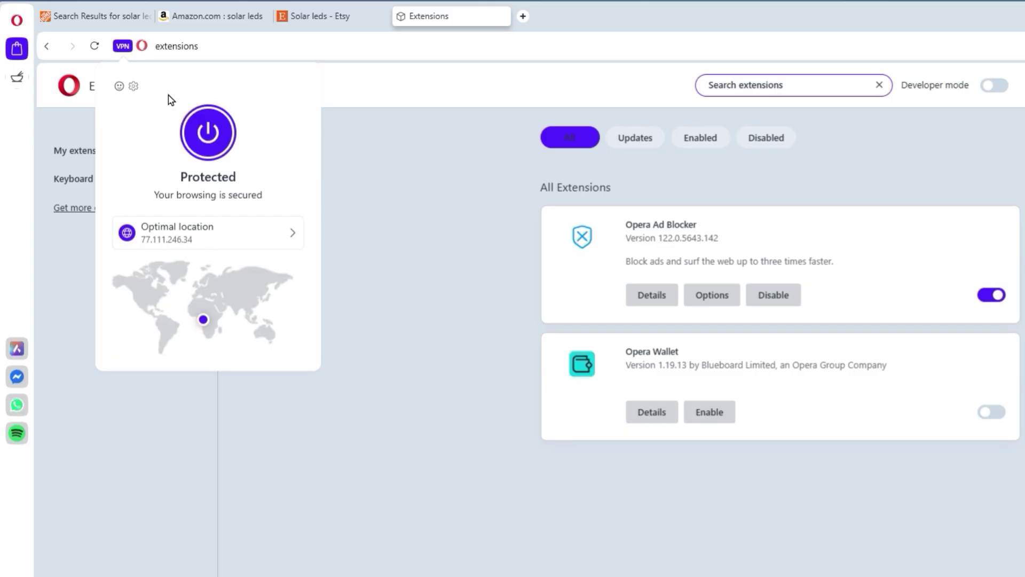
Step: In VPN settings, tick Don't show again and accept the disclaimer
{"action": "left_click", "coordinate": [134, 87]}
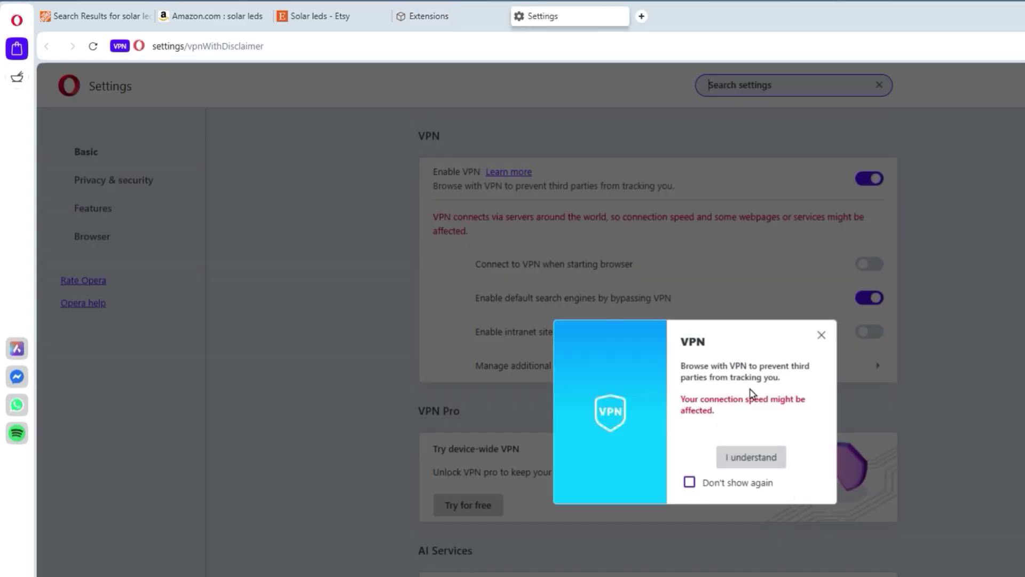
{"action": "left_click", "coordinate": [689, 482]}
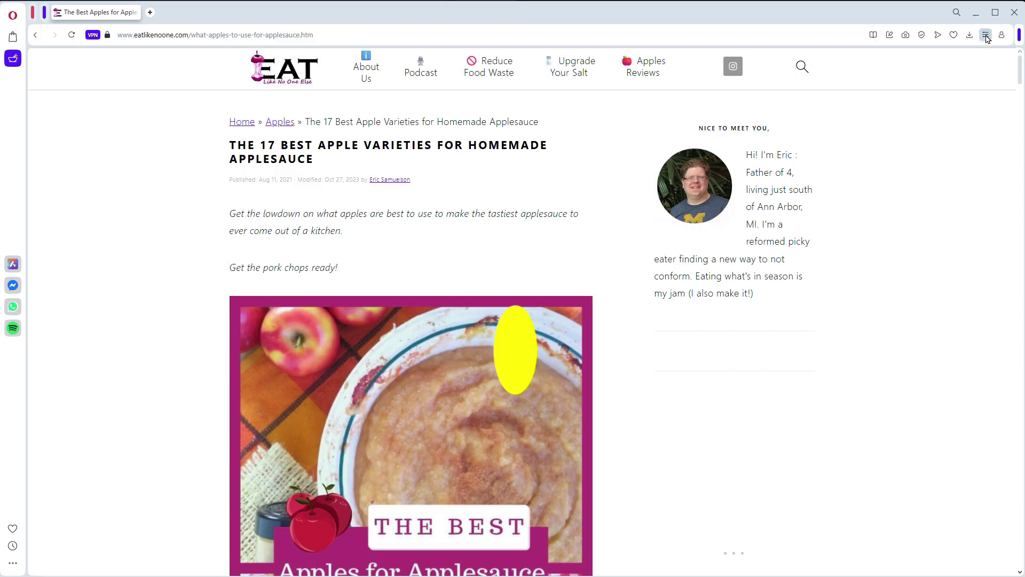
{"action": "left_click", "coordinate": [986, 34]}
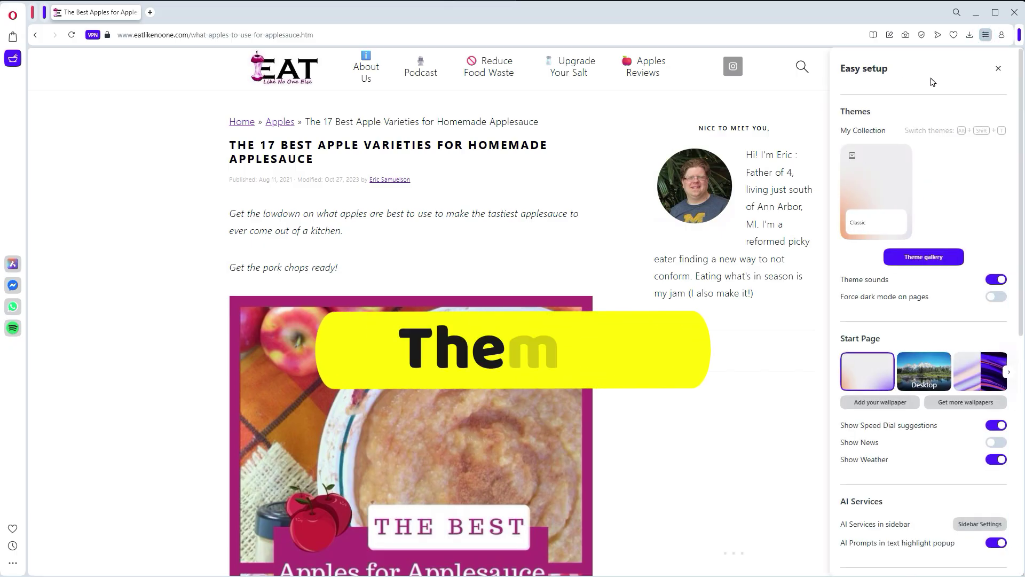
Step: Preview the Legend theme in the gallery and shift its accent from copper to gold
{"action": "left_click", "coordinate": [925, 258]}
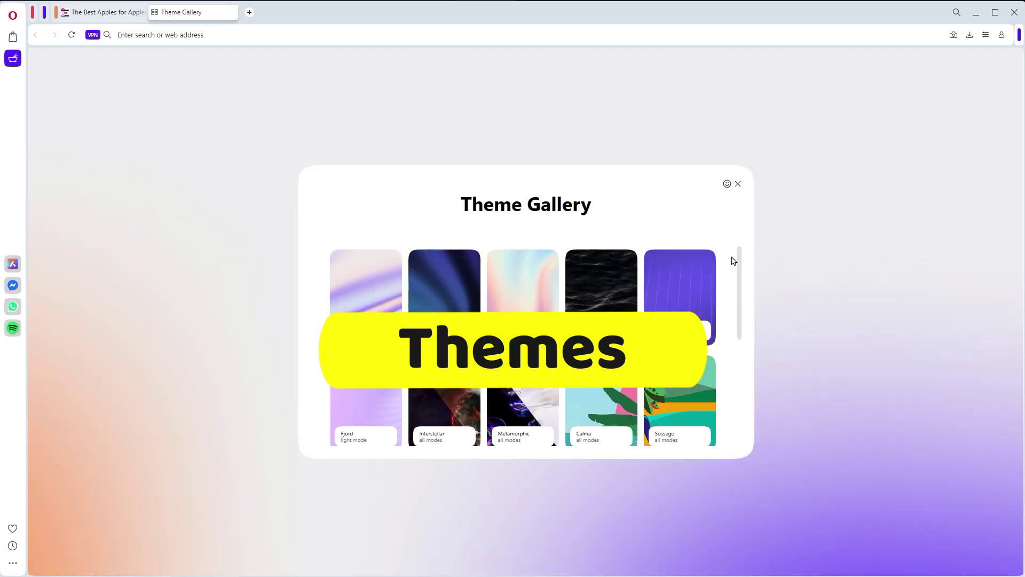
{"action": "left_click_drag", "start_coordinate": [740, 259], "coordinate": [745, 374]}
{"action": "left_click", "coordinate": [621, 424]}
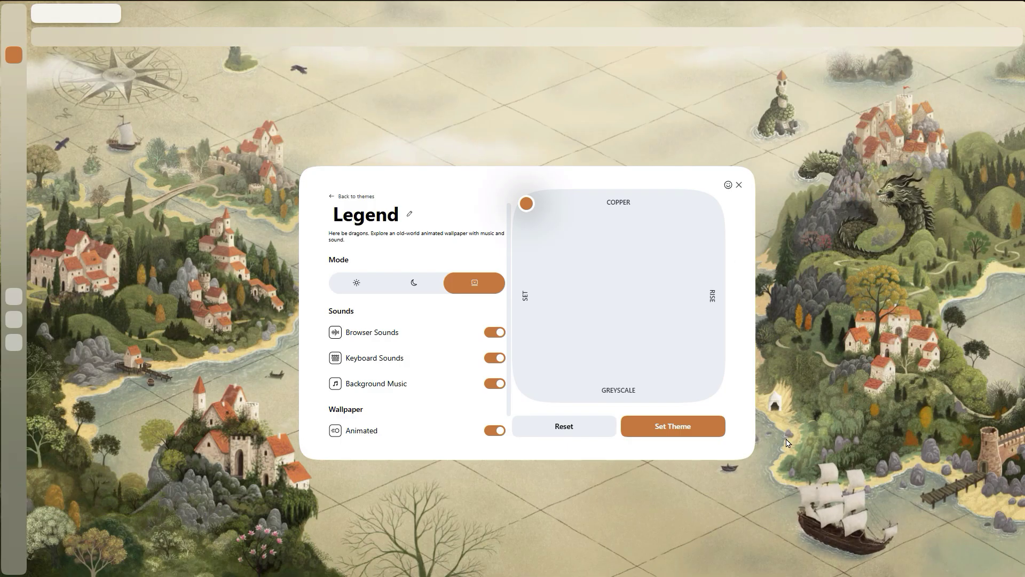
{"action": "left_click_drag", "start_coordinate": [590, 316], "coordinate": [637, 269]}
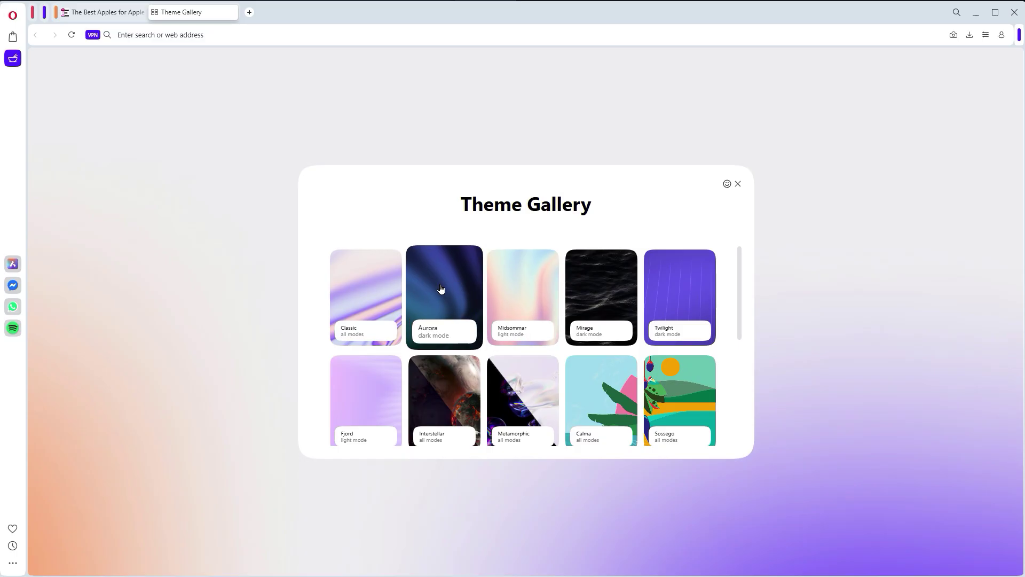
Step: Try the dark Aurora theme toward magenta, then split-screen the 4PCS listing beside the solar light
{"action": "left_click", "coordinate": [440, 289]}
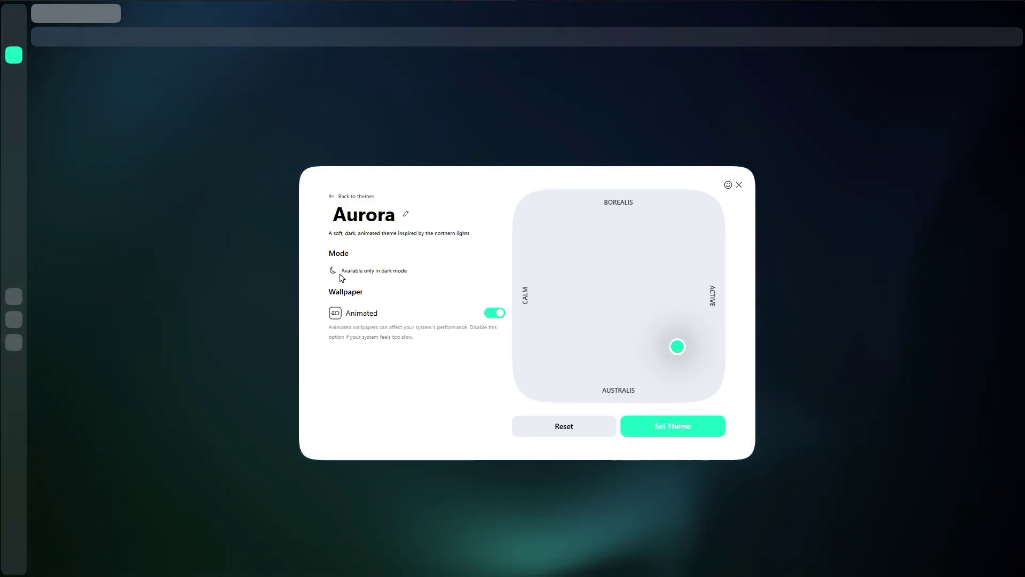
{"action": "left_click_drag", "start_coordinate": [677, 347], "coordinate": [549, 199]}
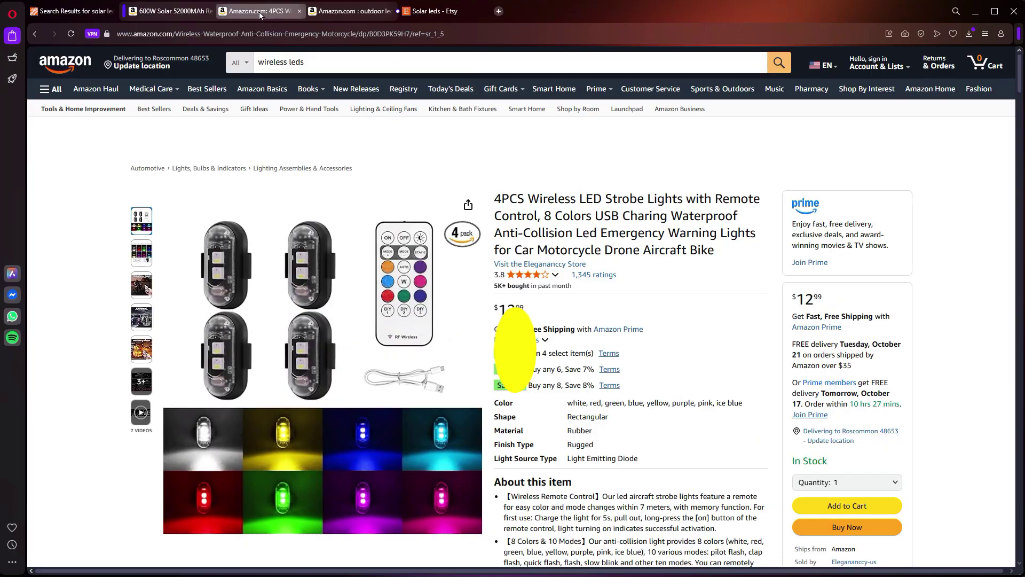
{"action": "left_click_drag", "start_coordinate": [260, 15], "coordinate": [65, 169]}
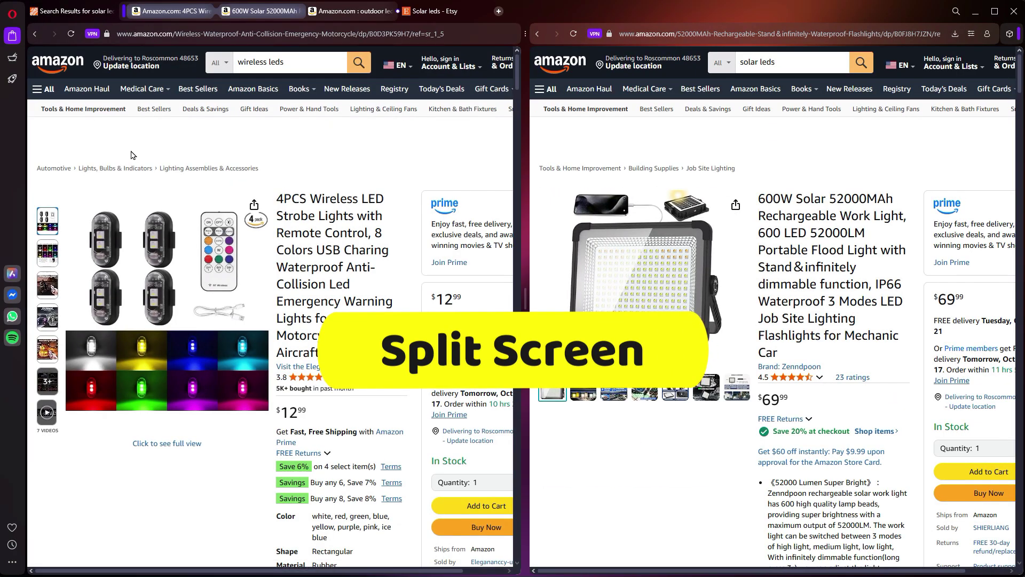
Step: Collapse the split view and drag the 600W Solar tab toward the split drop zone
{"action": "left_click", "coordinate": [217, 16]}
{"action": "left_click_drag", "start_coordinate": [227, 12], "coordinate": [911, 239]}
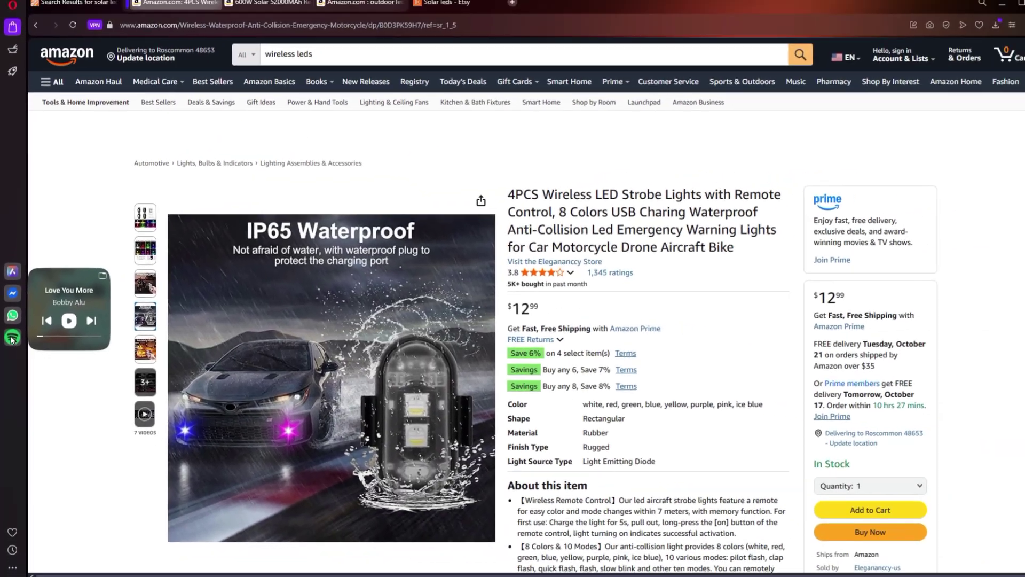
Step: Open and close the sidebar's Spotify, Messenger and WhatsApp panels
{"action": "left_click", "coordinate": [15, 334]}
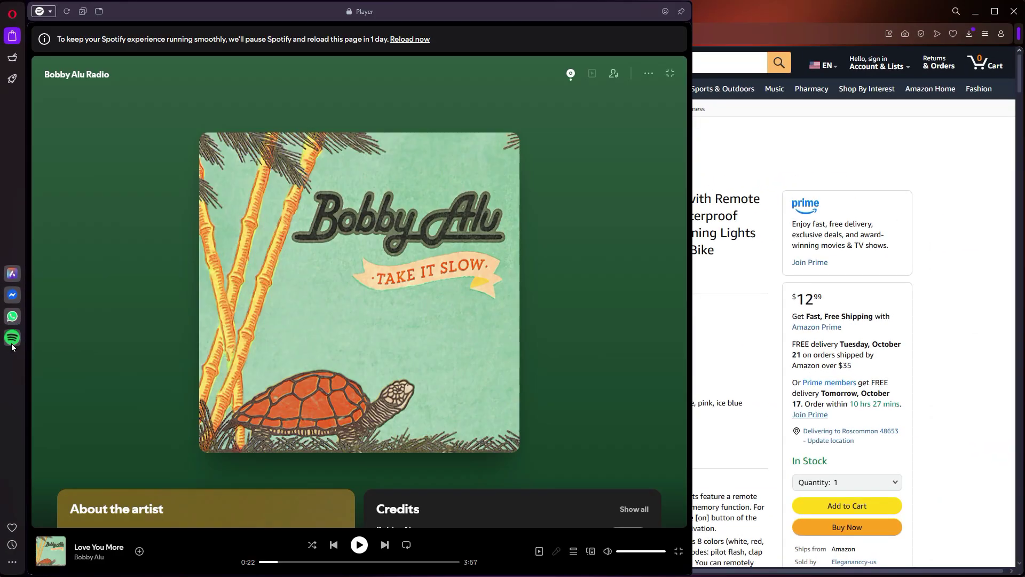
{"action": "scroll", "coordinate": [149, 337], "scroll_direction": "down", "scroll_amount": 8}
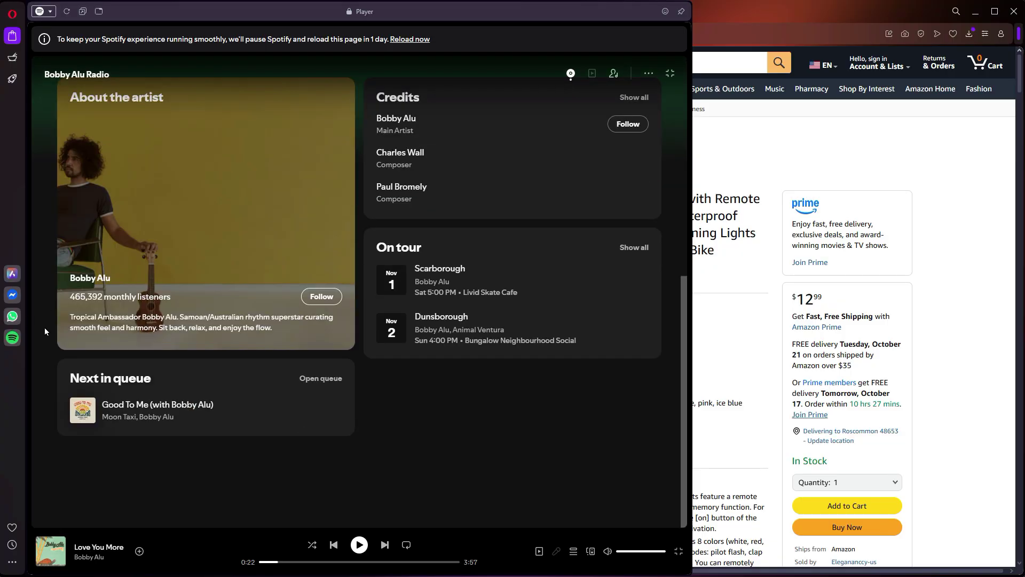
{"action": "left_click", "coordinate": [12, 338]}
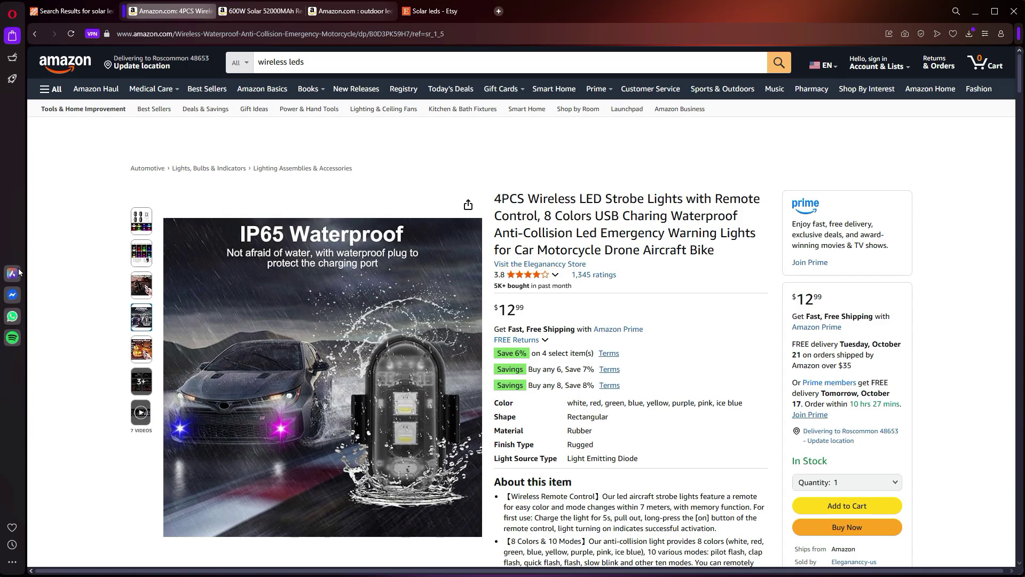
{"action": "left_click", "coordinate": [12, 296]}
{"action": "left_click", "coordinate": [11, 297]}
{"action": "left_click", "coordinate": [11, 318]}
{"action": "left_click", "coordinate": [11, 319]}
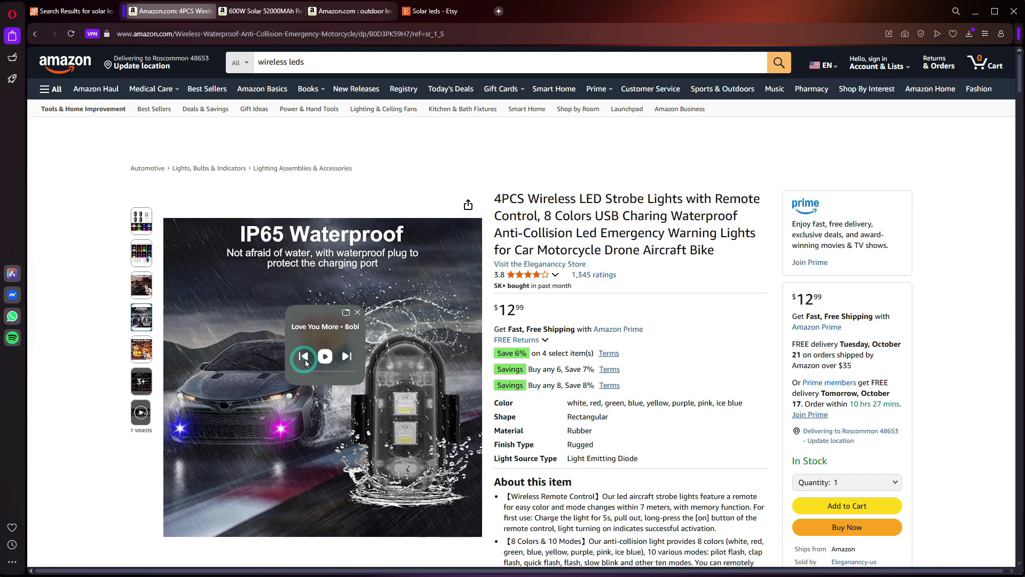
Step: Skip back to the track Love You More and expand the full Spotify panel
{"action": "left_click", "coordinate": [302, 361]}
{"action": "left_click", "coordinate": [345, 314]}
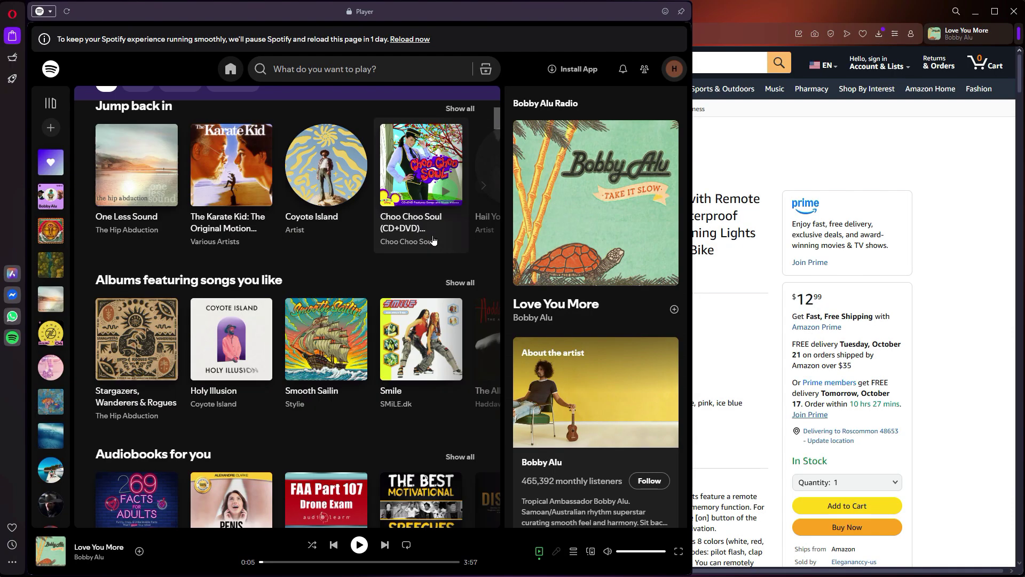
{"action": "scroll", "coordinate": [440, 268], "scroll_direction": "down", "scroll_amount": 10}
{"action": "scroll", "coordinate": [588, 267], "scroll_direction": "down", "scroll_amount": 5}
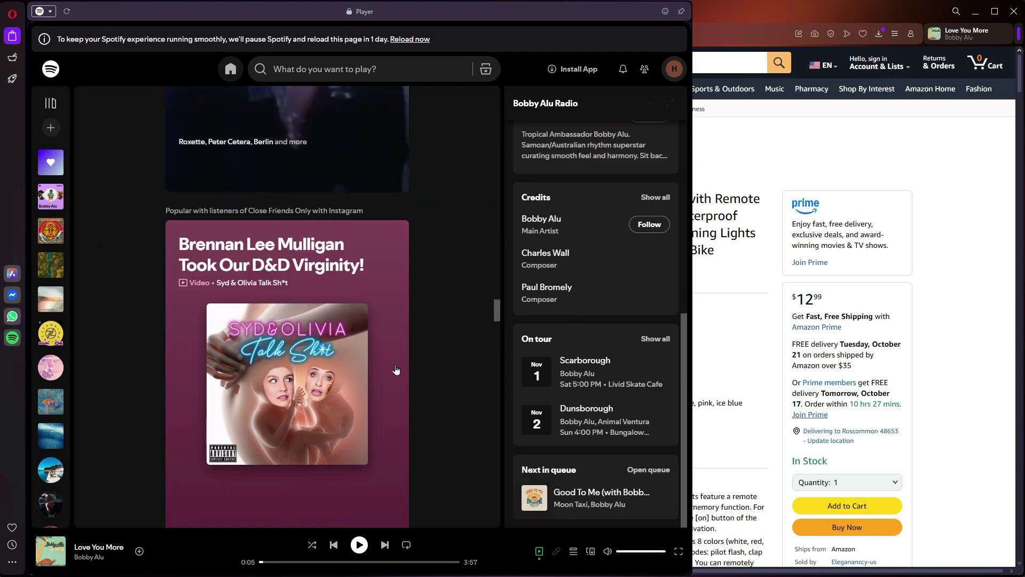
{"action": "scroll", "coordinate": [396, 372], "scroll_direction": "down", "scroll_amount": 3}
{"action": "scroll", "coordinate": [397, 372], "scroll_direction": "down", "scroll_amount": 5}
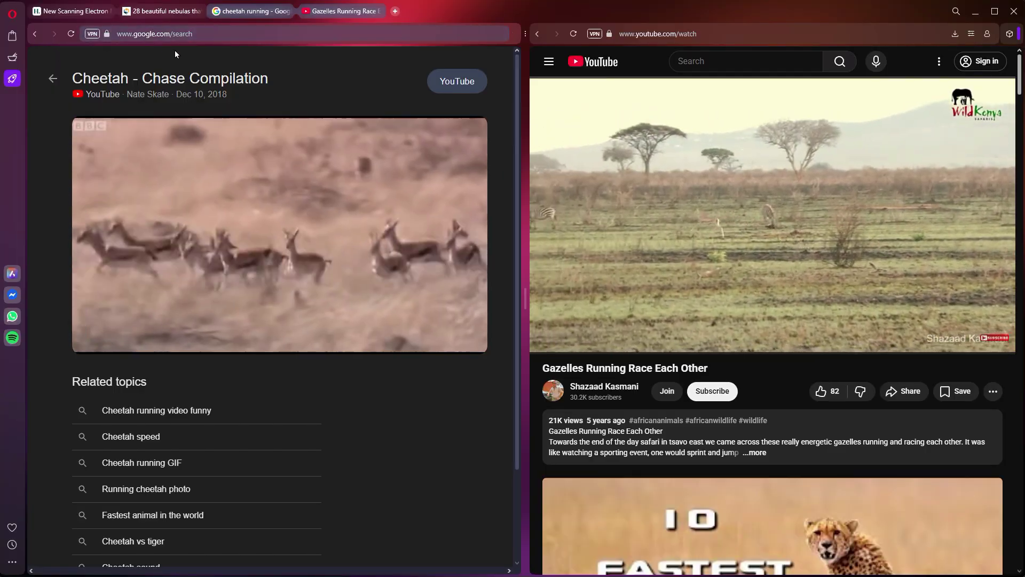
Step: Pop the gazelle video into a floating player and keep it over the cheetah search results, moved left
{"action": "left_click", "coordinate": [297, 13]}
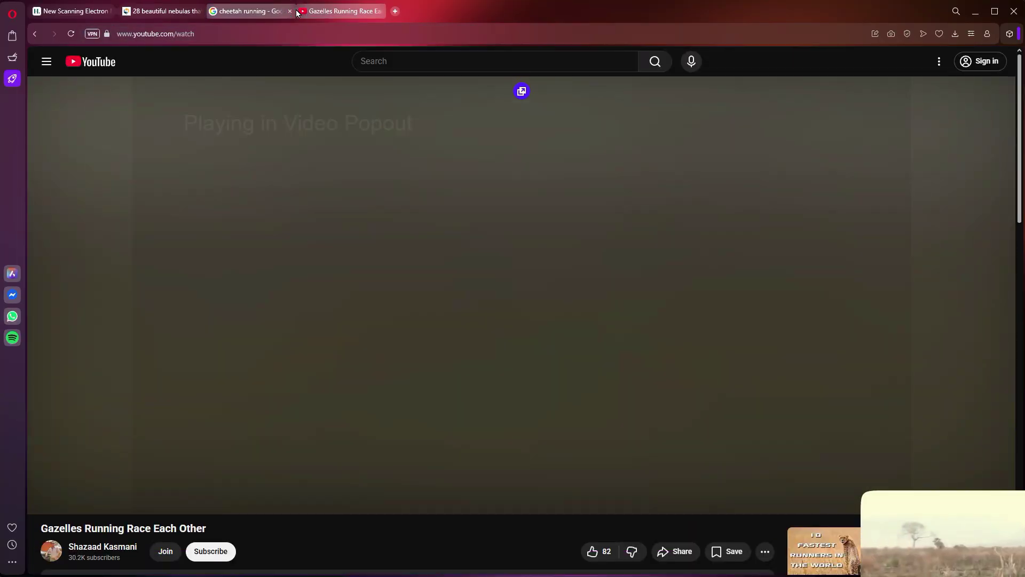
{"action": "left_click_drag", "start_coordinate": [935, 499], "coordinate": [259, 243]}
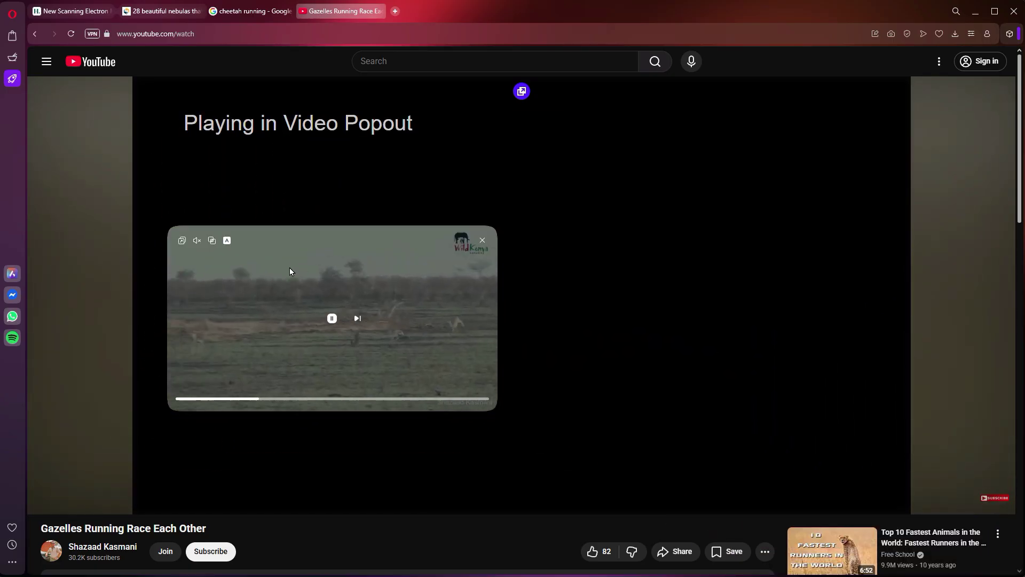
{"action": "left_click", "coordinate": [259, 11]}
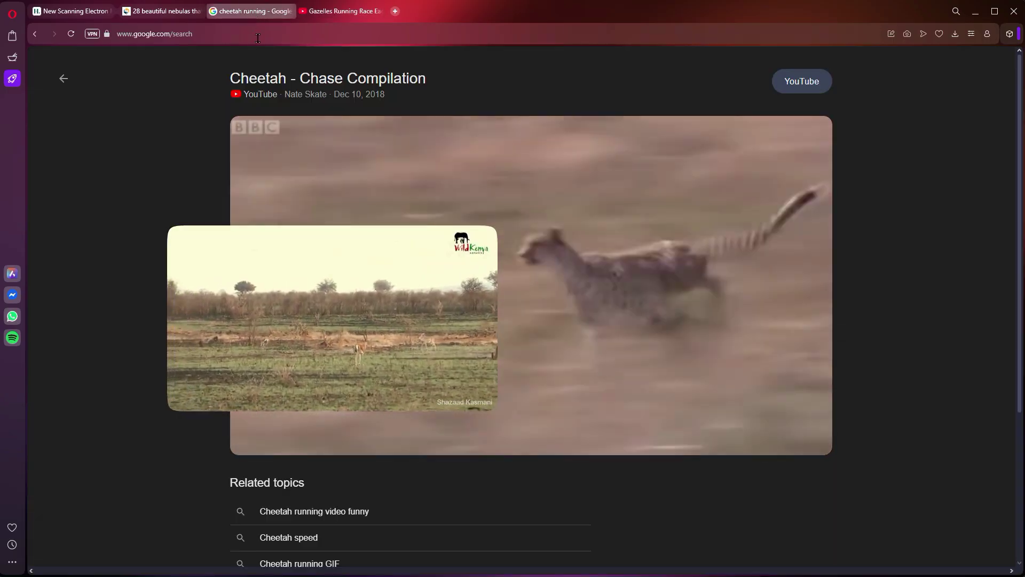
{"action": "left_click_drag", "start_coordinate": [337, 300], "coordinate": [209, 268]}
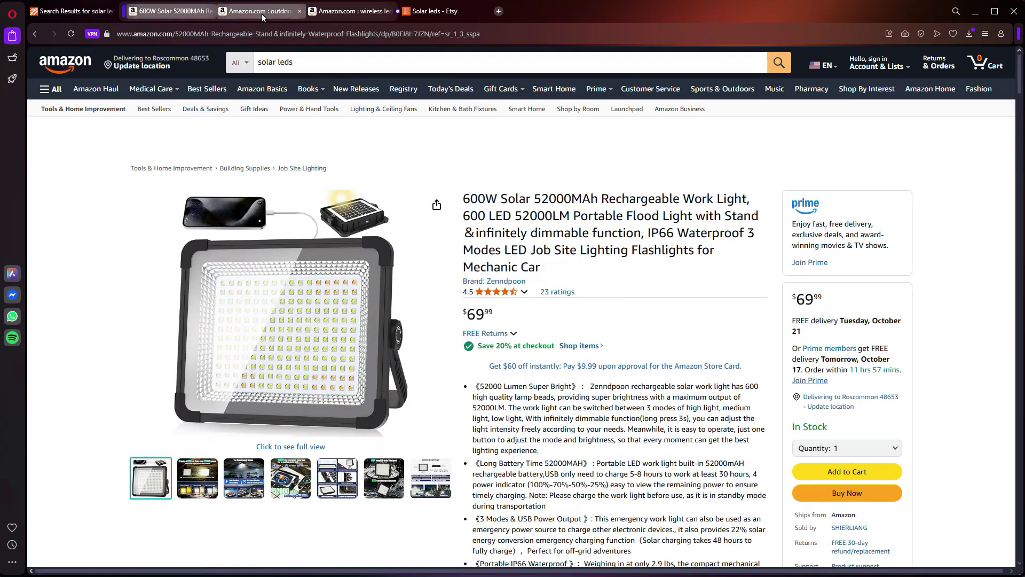
Step: Place the 600W solar light listing in split screen left of the wireless leds results
{"action": "left_click", "coordinate": [262, 14]}
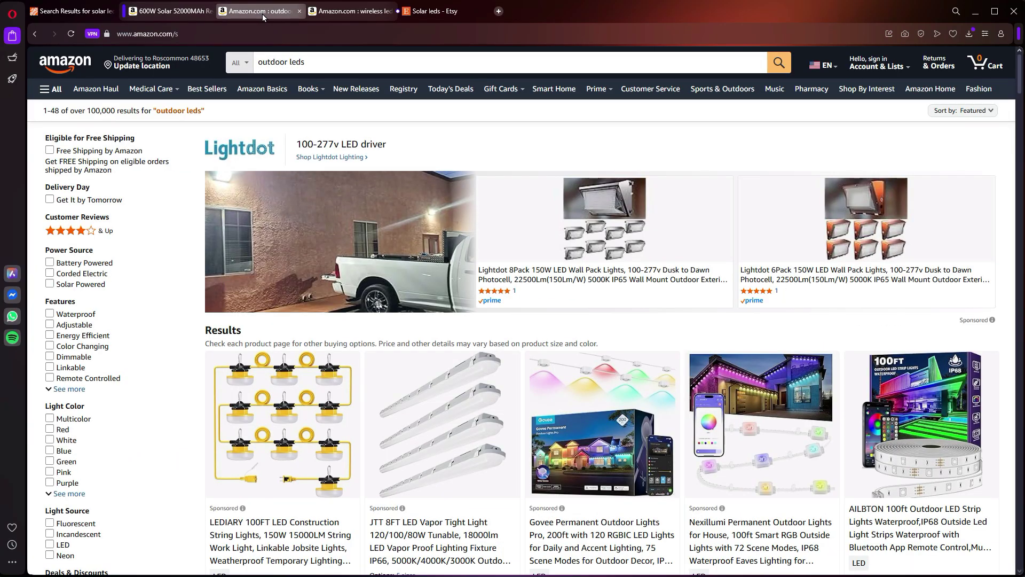
{"action": "left_click", "coordinate": [341, 12]}
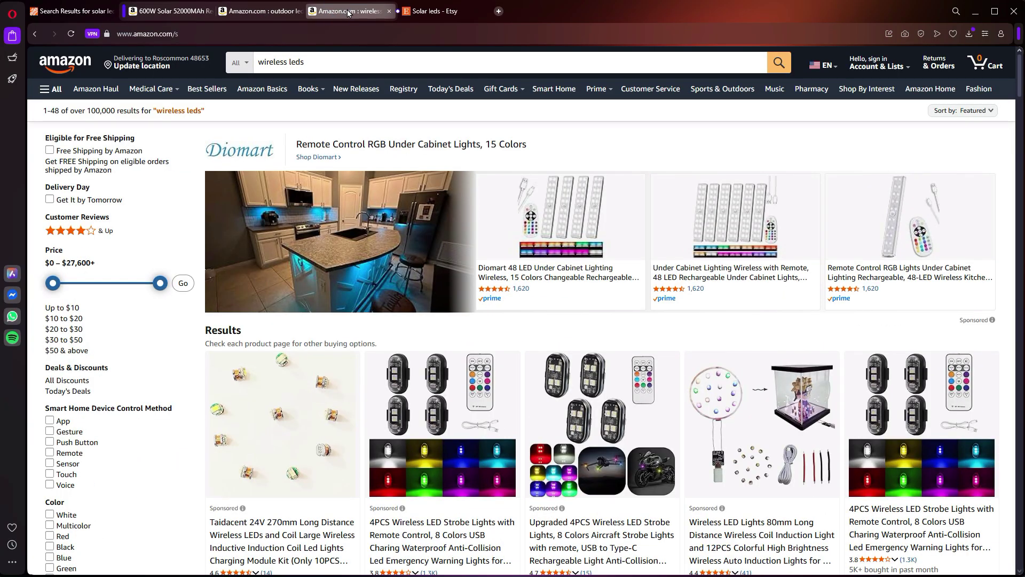
{"action": "left_click", "coordinate": [179, 13]}
{"action": "left_click_drag", "start_coordinate": [179, 13], "coordinate": [62, 161]}
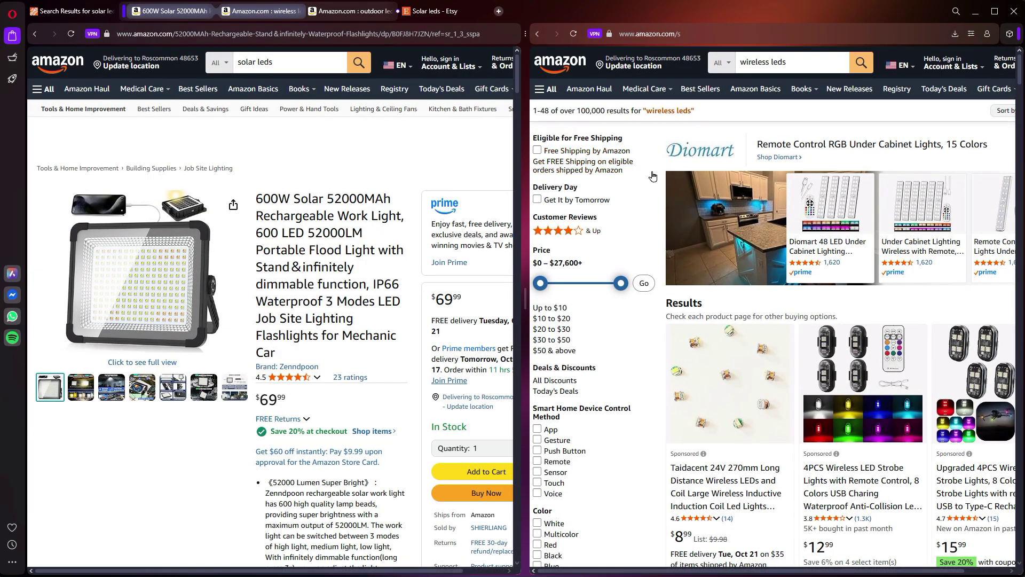
Step: Scroll the results, open the 4PCS strobe light result and scroll through the page
{"action": "scroll", "coordinate": [750, 243], "scroll_direction": "down", "scroll_amount": 8}
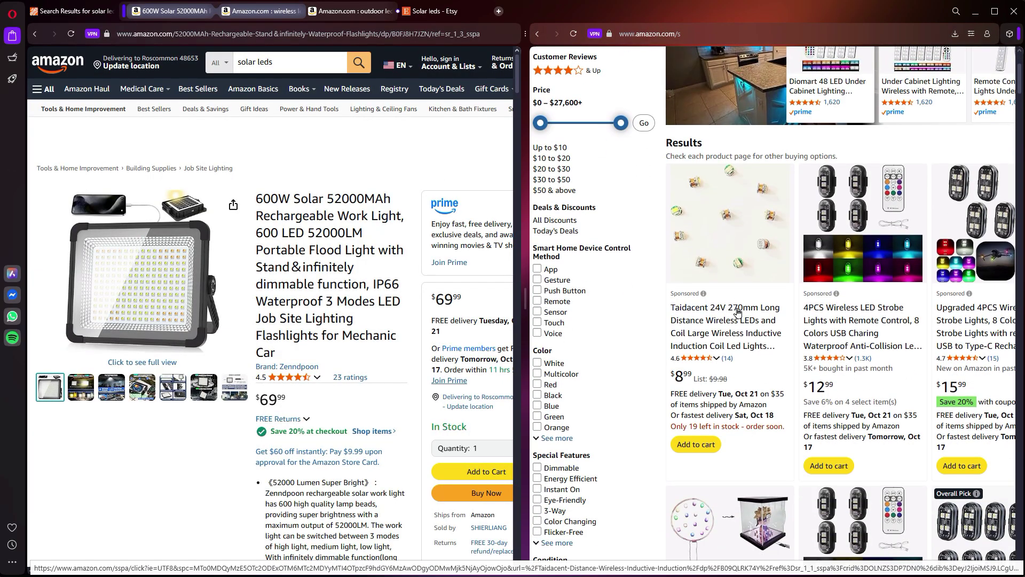
{"action": "scroll", "coordinate": [736, 312], "scroll_direction": "down", "scroll_amount": 1}
{"action": "left_click", "coordinate": [850, 212]}
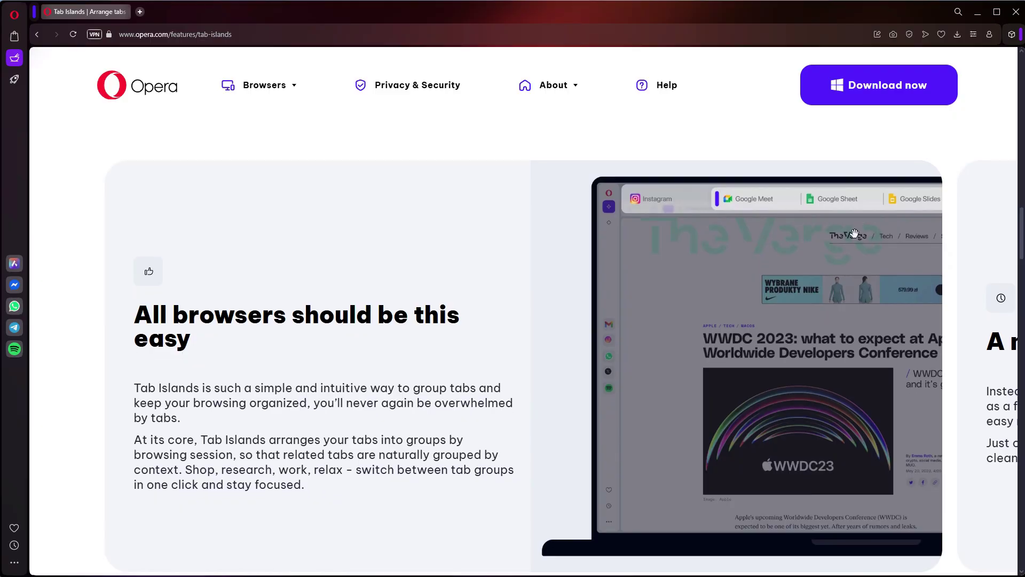
{"action": "scroll", "coordinate": [852, 236], "scroll_direction": "down", "scroll_amount": 10}
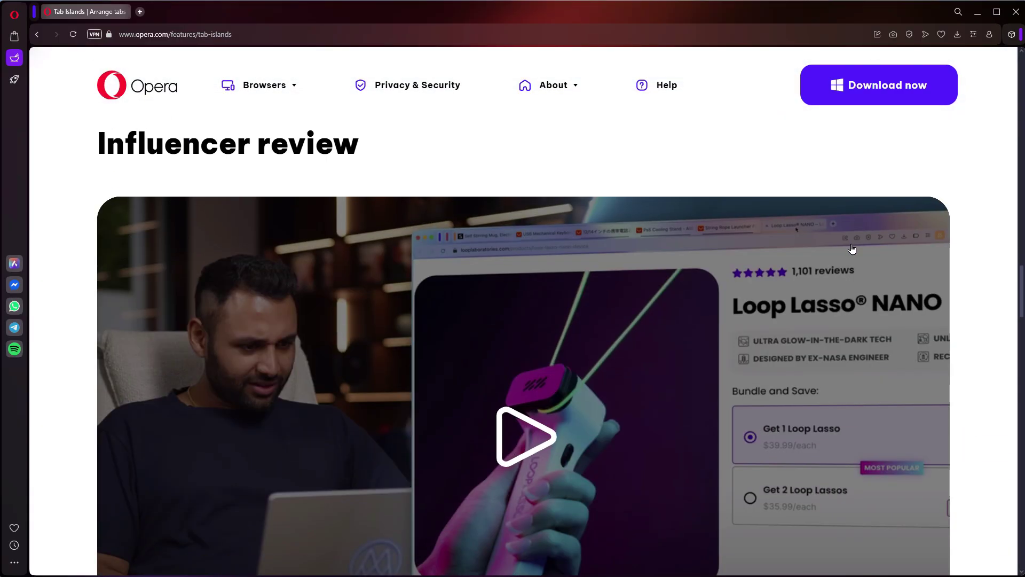
{"action": "scroll", "coordinate": [852, 249], "scroll_direction": "up", "scroll_amount": 20}
{"action": "scroll", "coordinate": [852, 249], "scroll_direction": "down", "scroll_amount": 8}
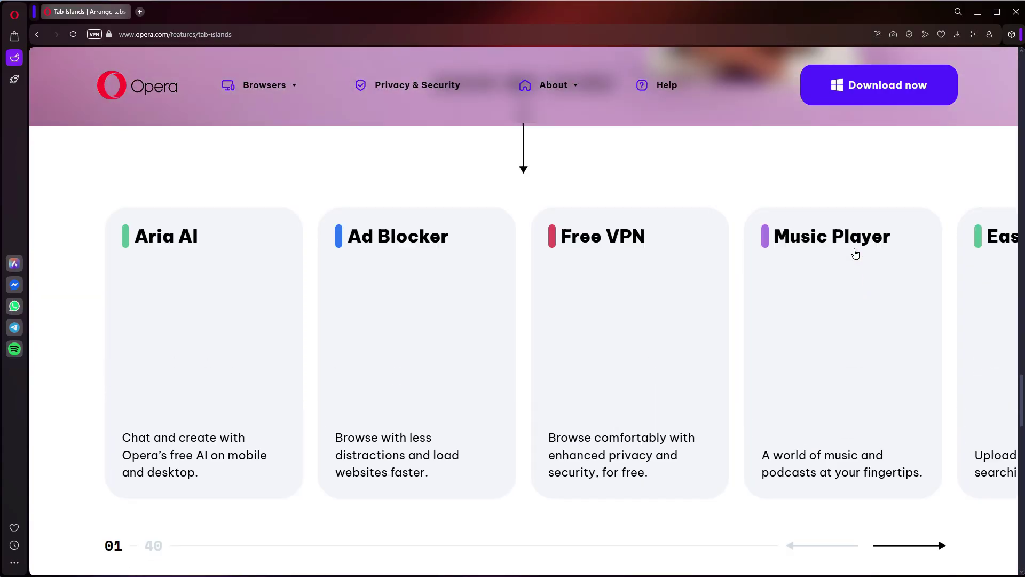
{"action": "scroll", "coordinate": [855, 253], "scroll_direction": "up", "scroll_amount": 1}
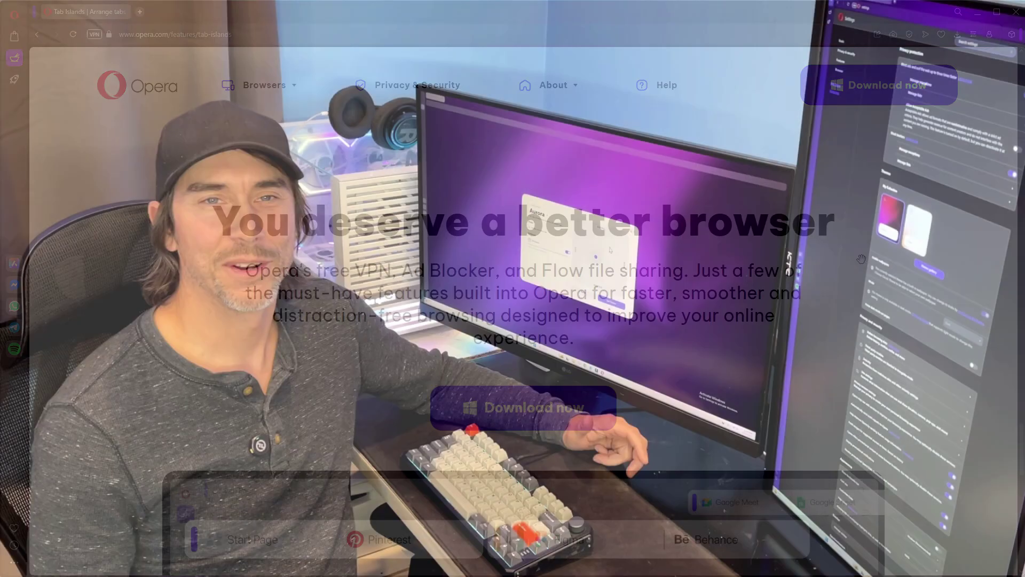